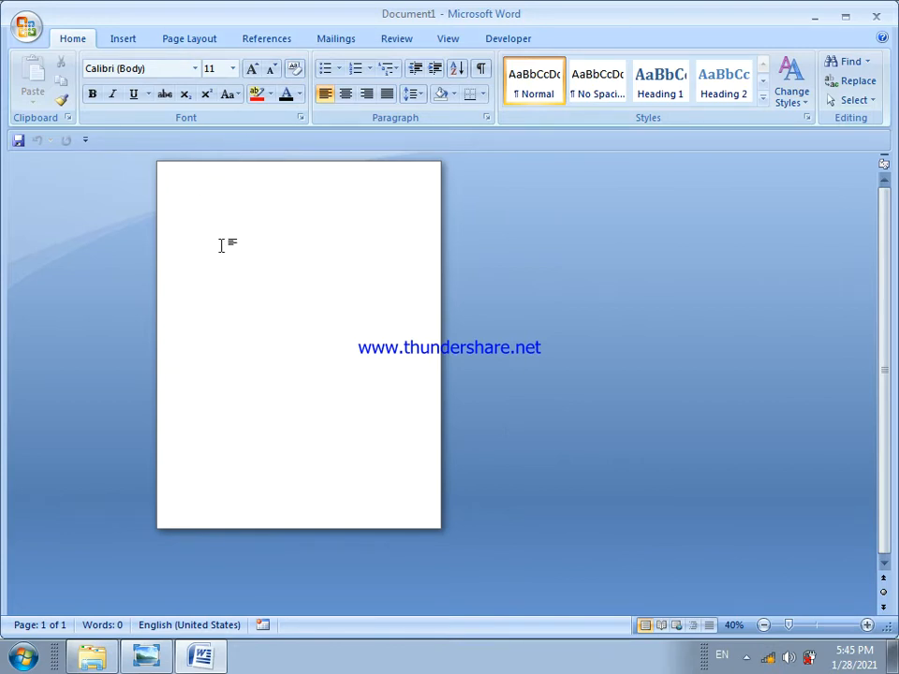
Change the blank document's page orientation to Landscape
{"action": "left_click", "coordinate": [190, 39]}
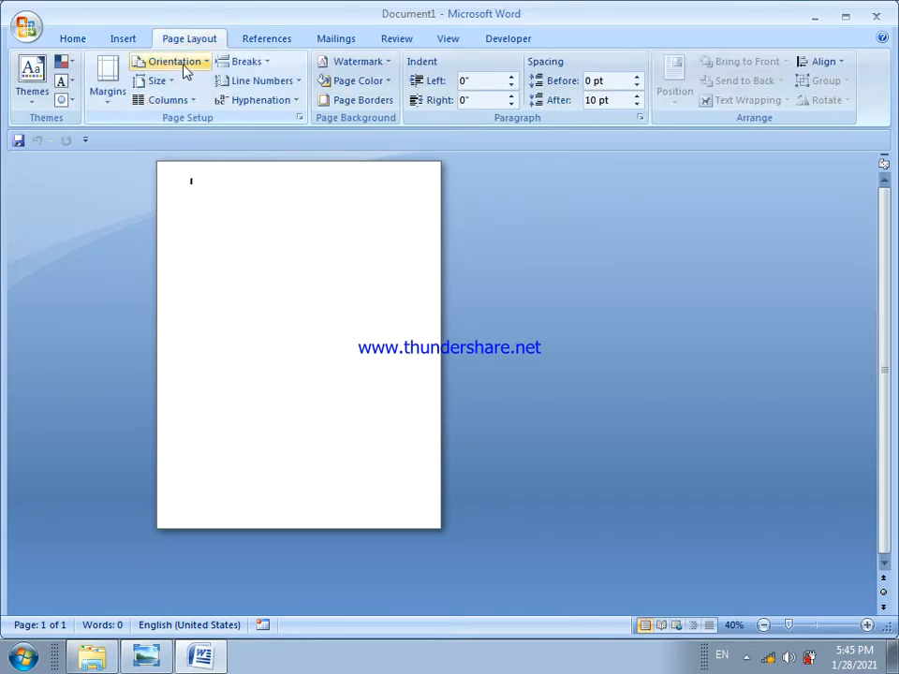
{"action": "left_click", "coordinate": [185, 70]}
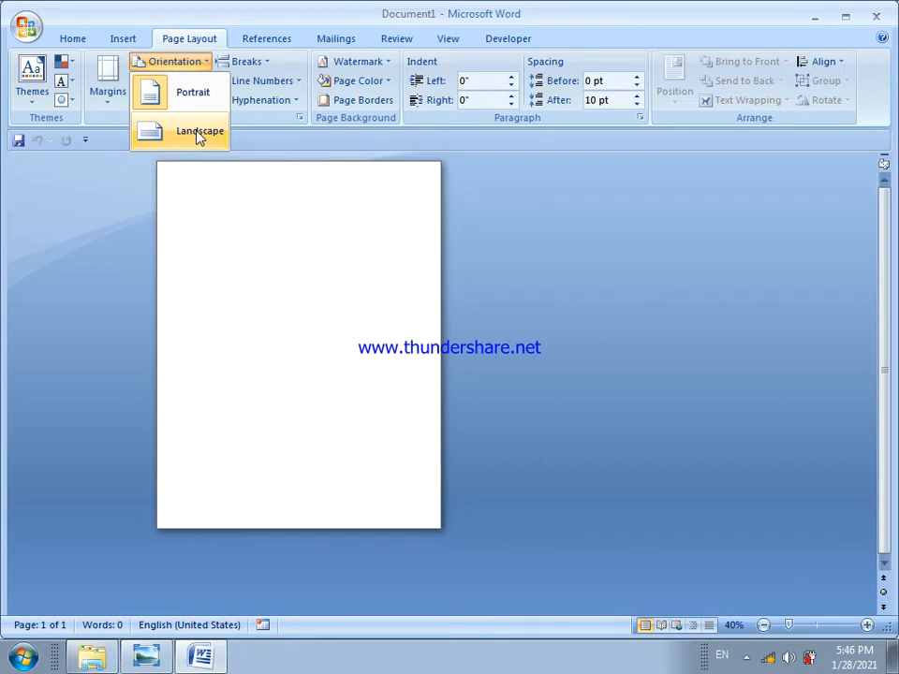
{"action": "left_click", "coordinate": [199, 138]}
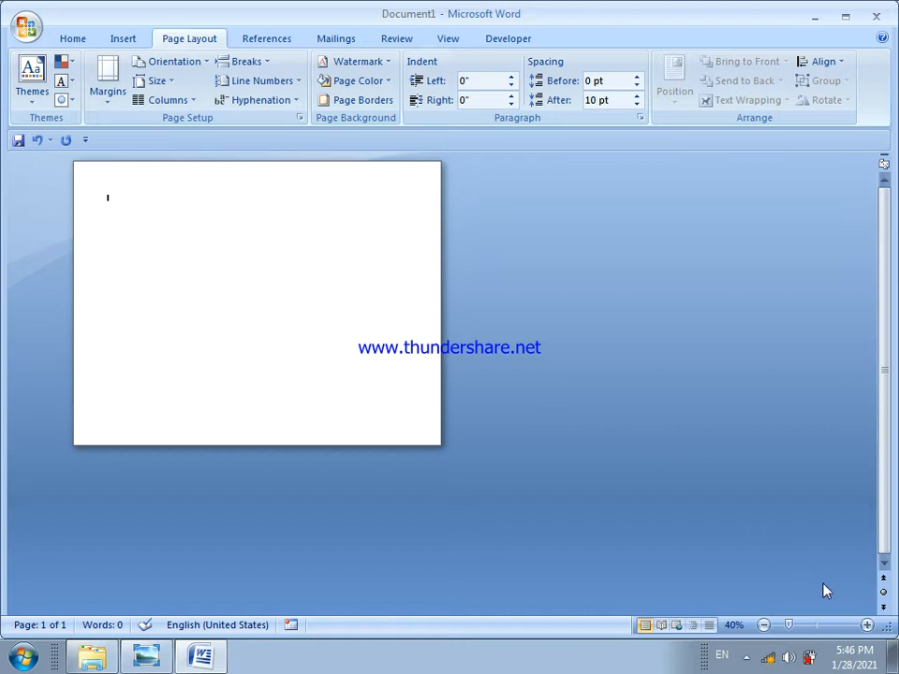
{"action": "left_click", "coordinate": [867, 626]}
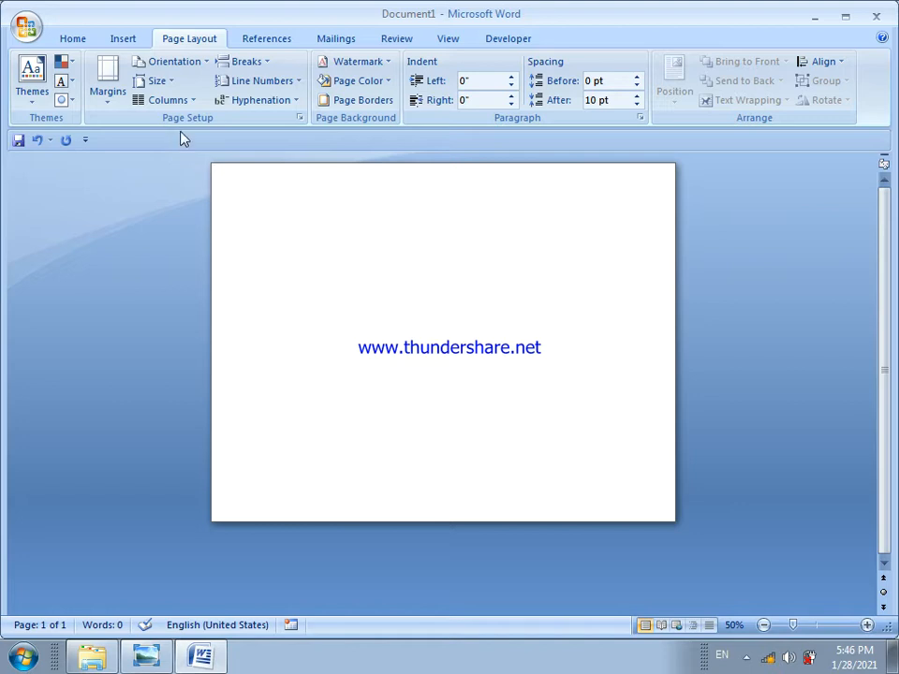
Insert a table with 3 columns and 1 row on the page
{"action": "left_click", "coordinate": [125, 41]}
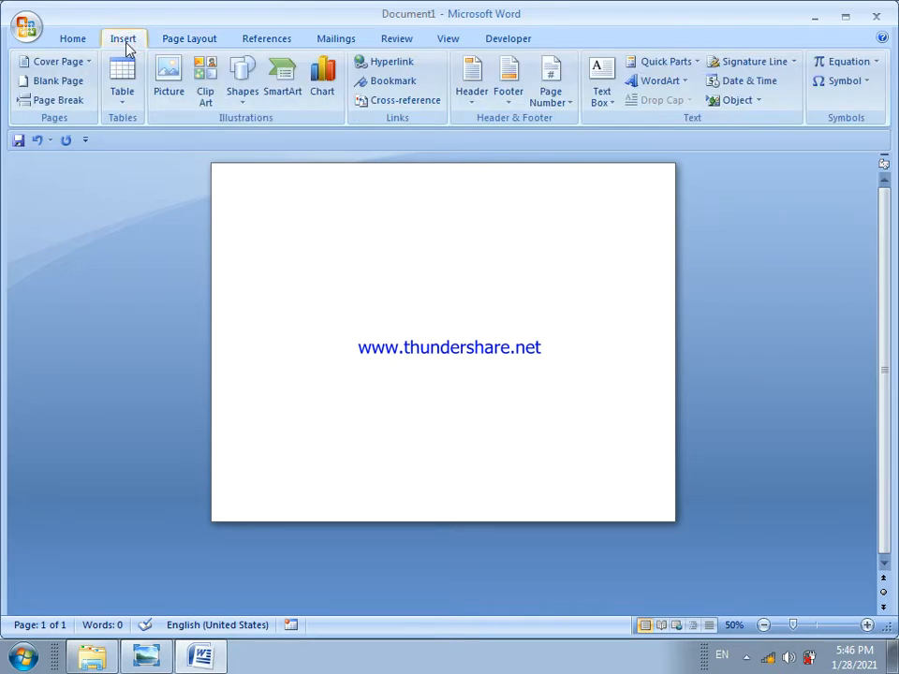
{"action": "left_click", "coordinate": [117, 102]}
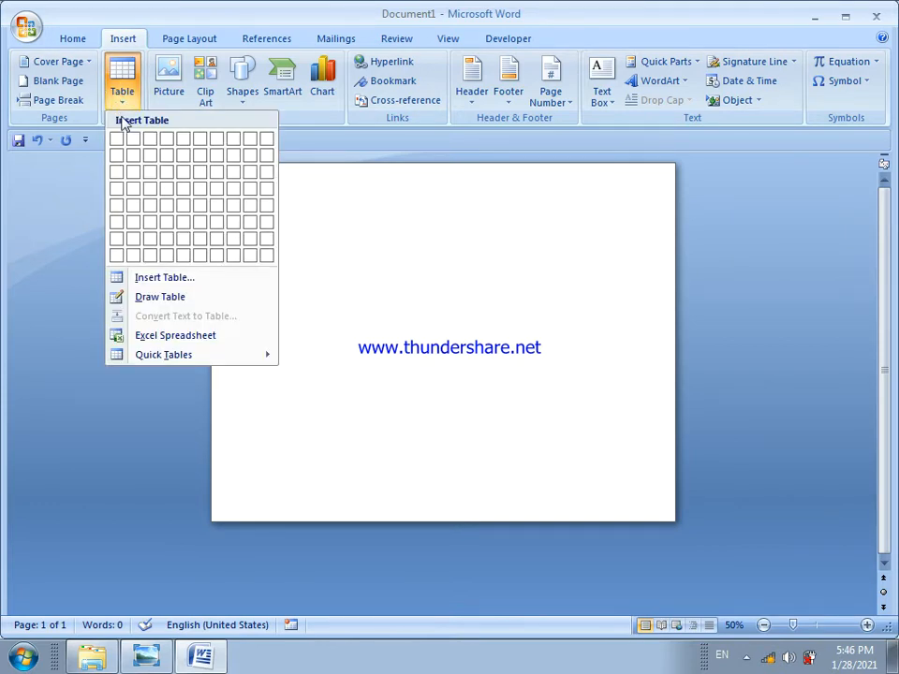
{"action": "left_click", "coordinate": [171, 284]}
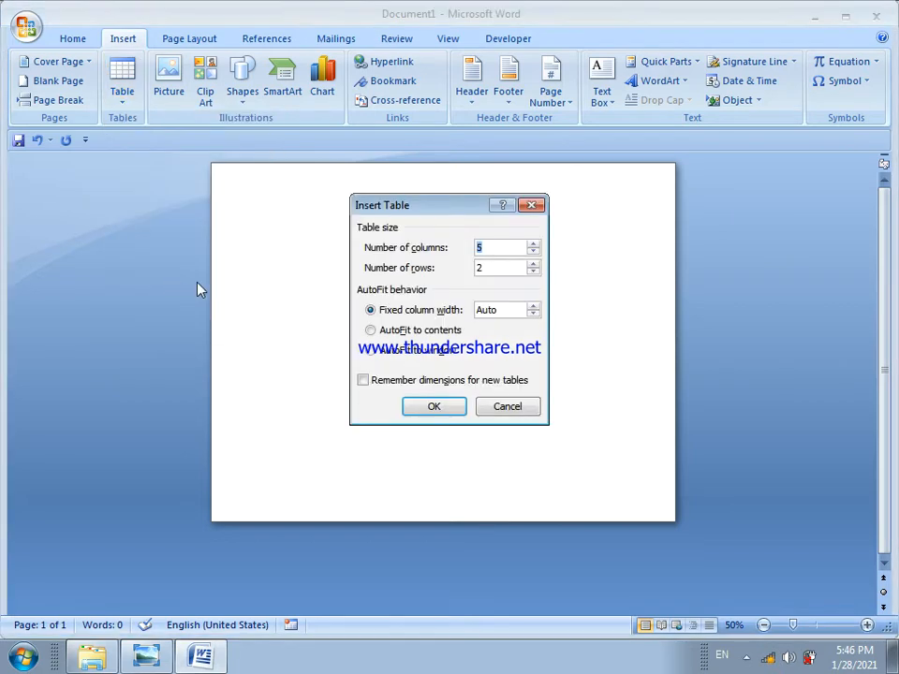
{"action": "left_click_drag", "start_coordinate": [404, 207], "coordinate": [299, 202]}
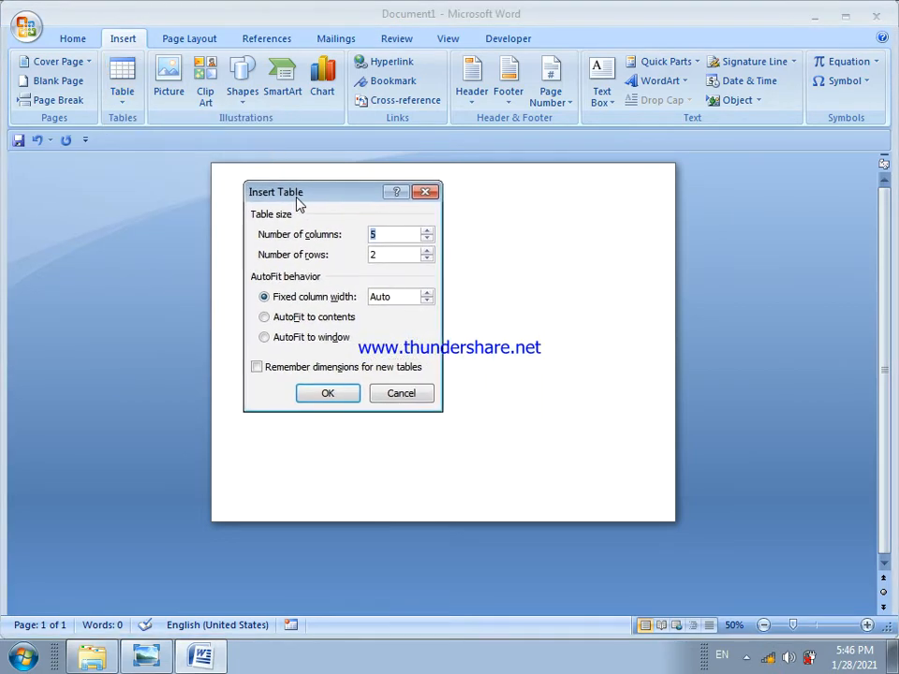
{"action": "left_click", "coordinate": [382, 240]}
{"action": "key", "text": "BackSpace"}
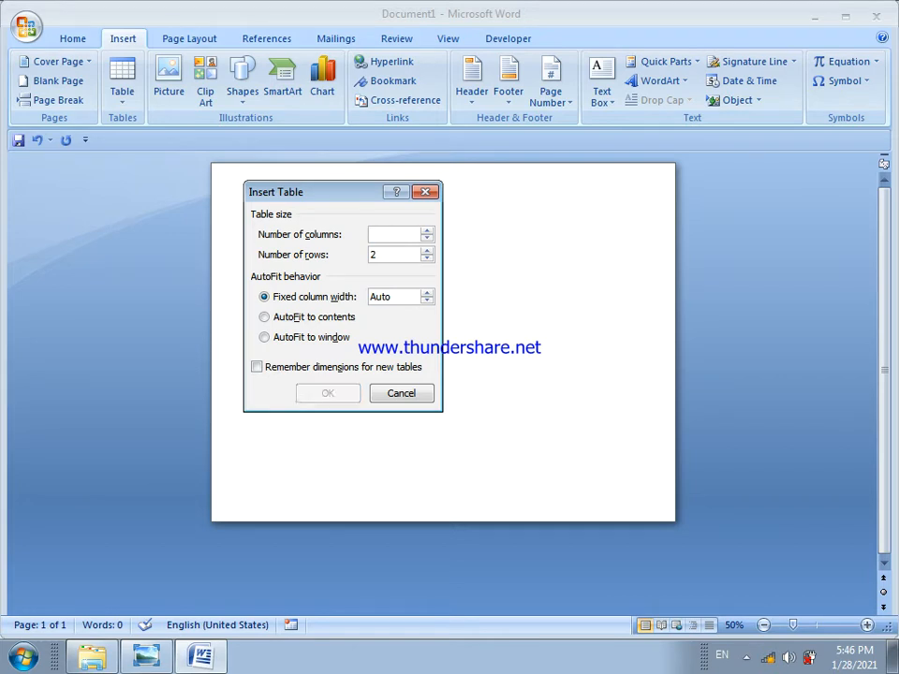
{"action": "type", "text": "3"}
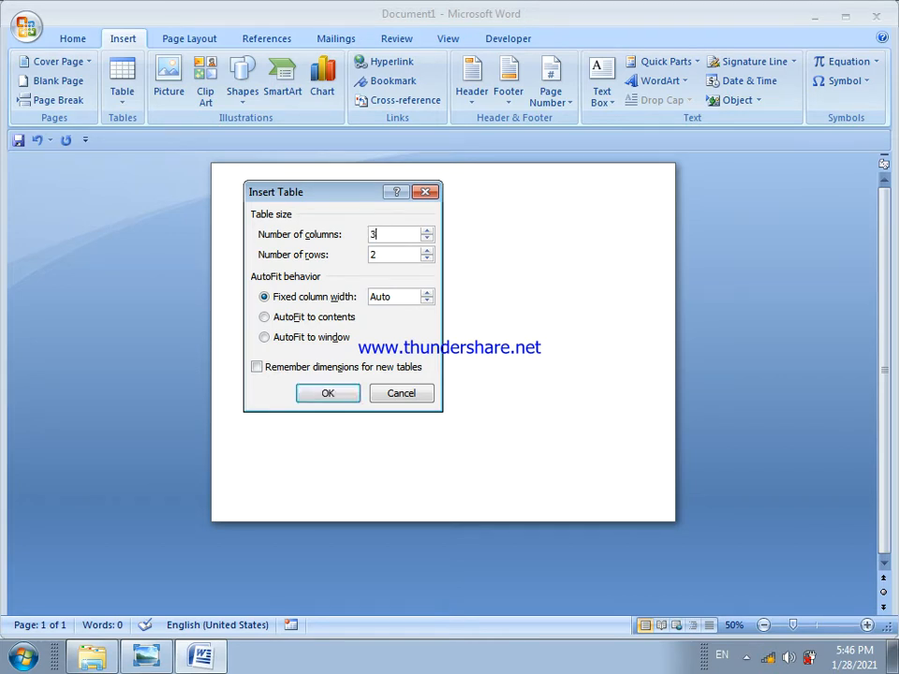
{"action": "left_click", "coordinate": [395, 257]}
{"action": "key", "text": "BackSpace"}
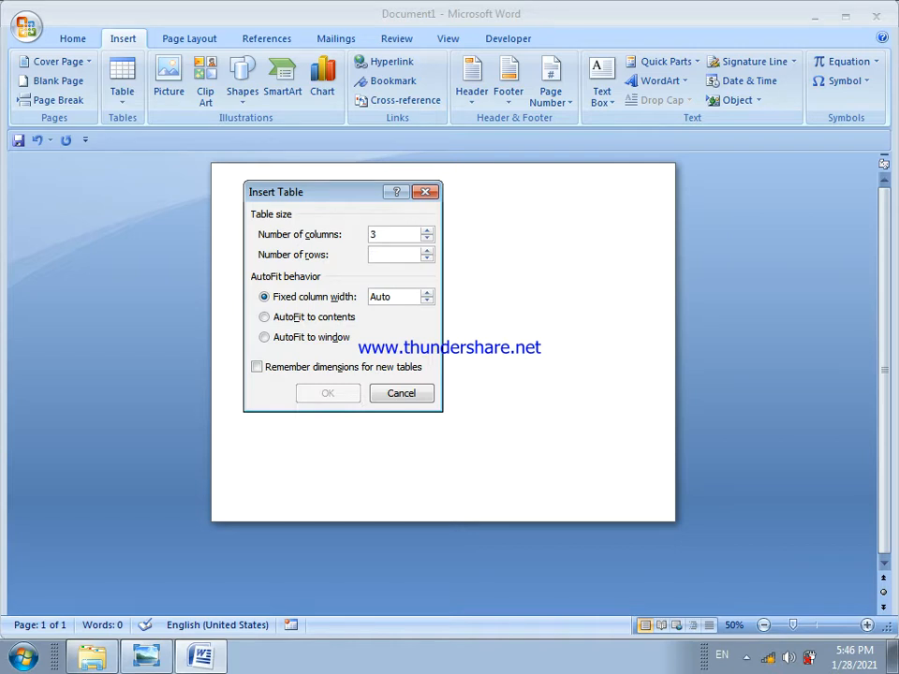
{"action": "type", "text": "1"}
{"action": "left_click", "coordinate": [348, 393]}
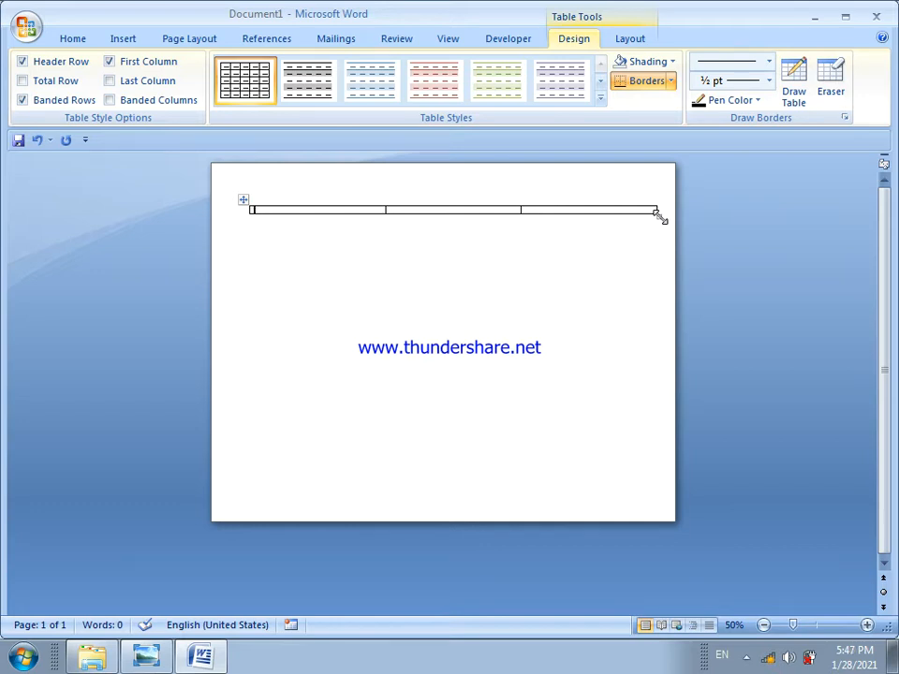
Enlarge the table to fill the page within its margins, and narrow the middle column to a thin strip, widening the right cell
{"action": "left_click_drag", "start_coordinate": [660, 216], "coordinate": [645, 493]}
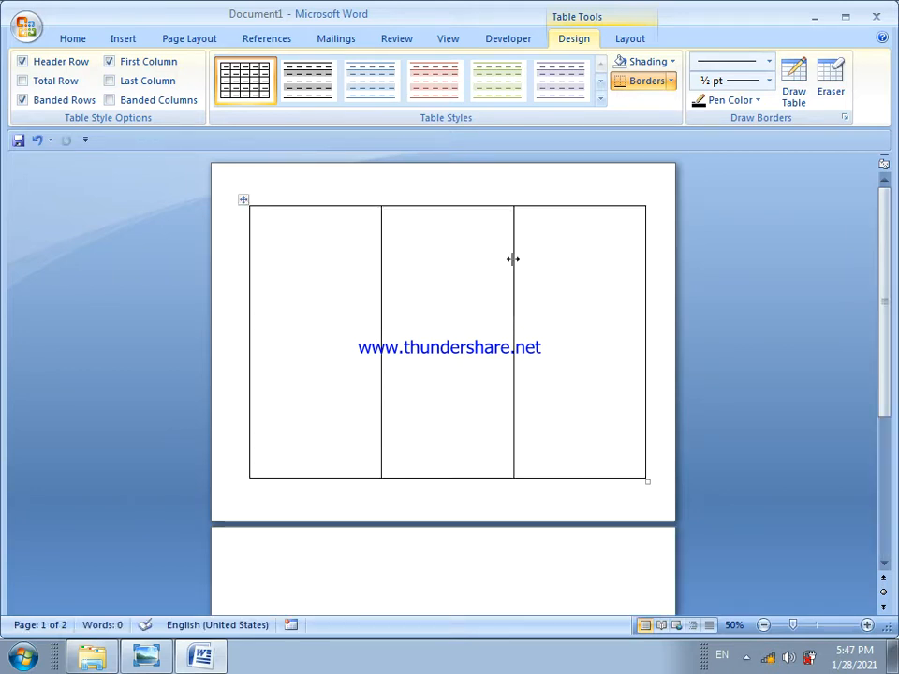
{"action": "left_click_drag", "start_coordinate": [512, 258], "coordinate": [410, 250]}
{"action": "left_click", "coordinate": [457, 302]}
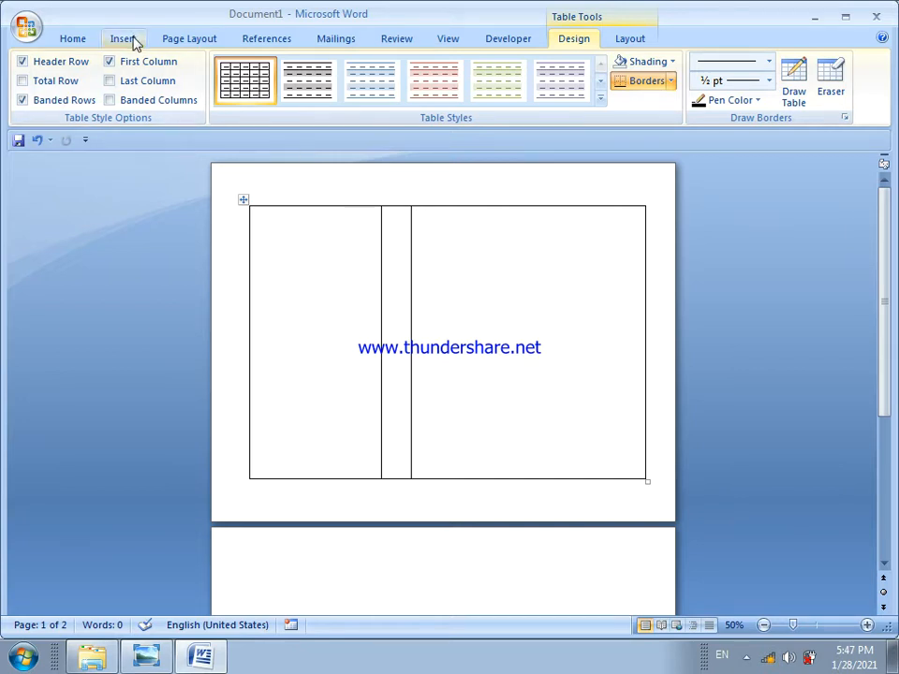
Try to insert a nested table with 7 columns and 7 rows in the table's right cell
{"action": "left_click", "coordinate": [131, 41]}
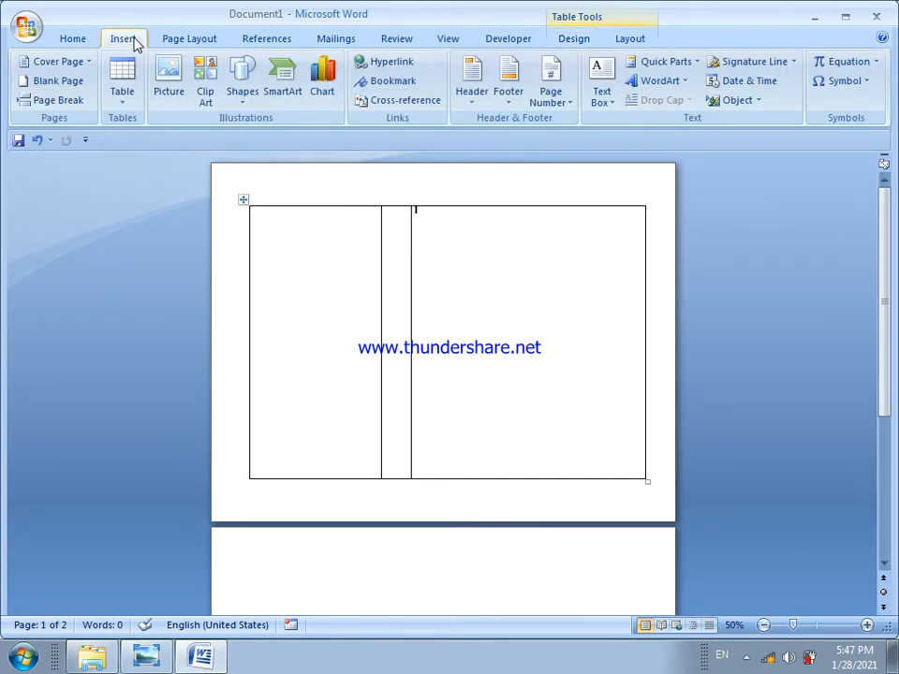
{"action": "left_click", "coordinate": [118, 100]}
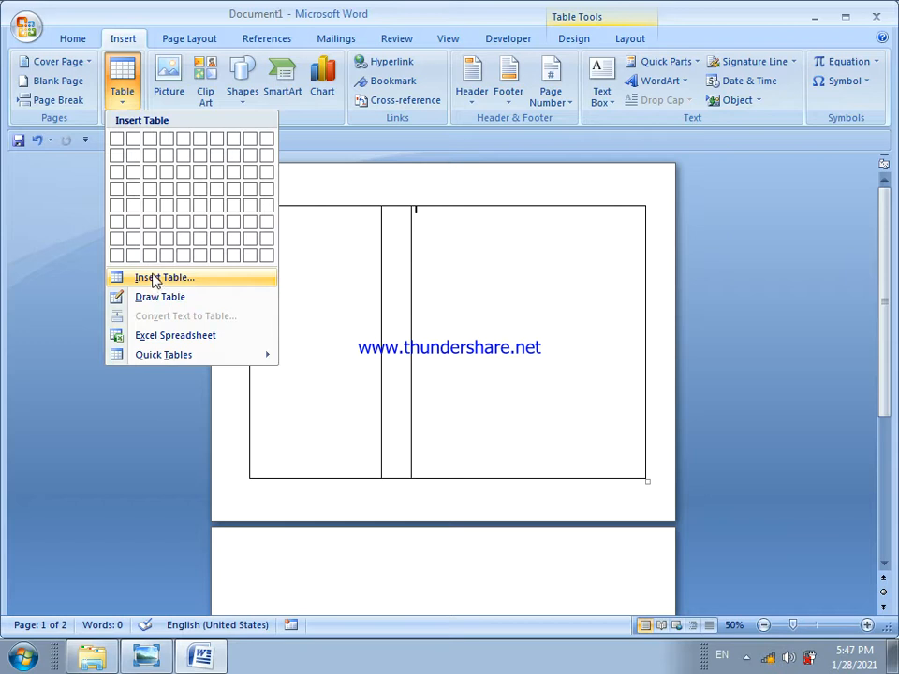
{"action": "left_click", "coordinate": [154, 281]}
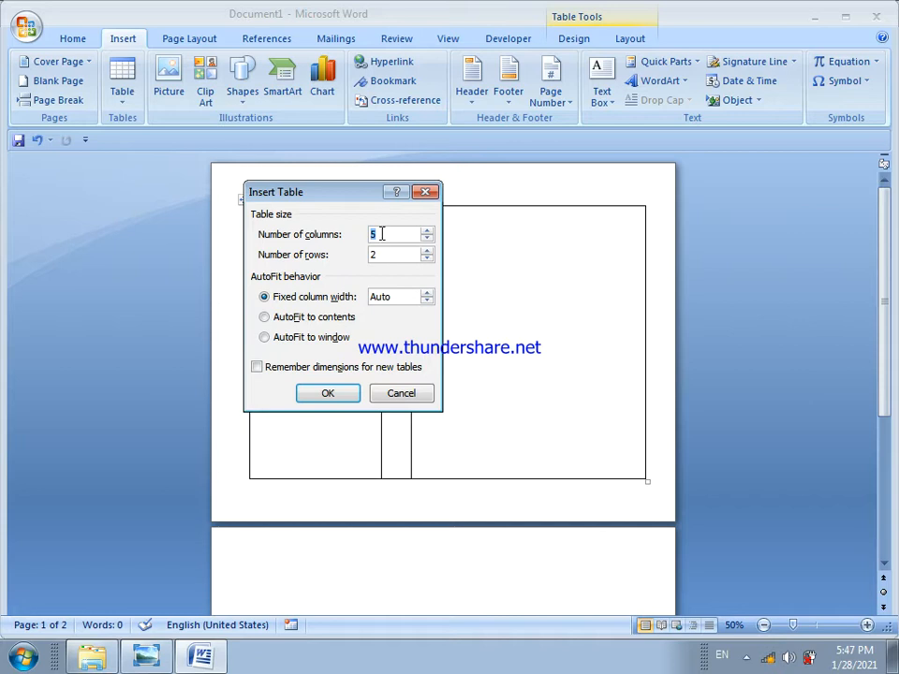
{"action": "key", "text": "BackSpace"}
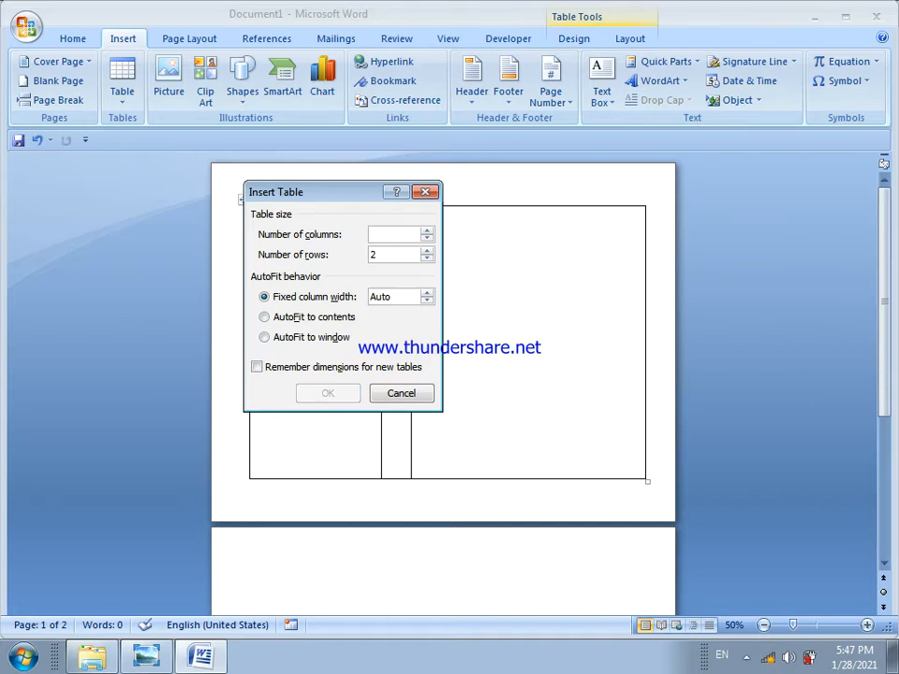
{"action": "type", "text": "7"}
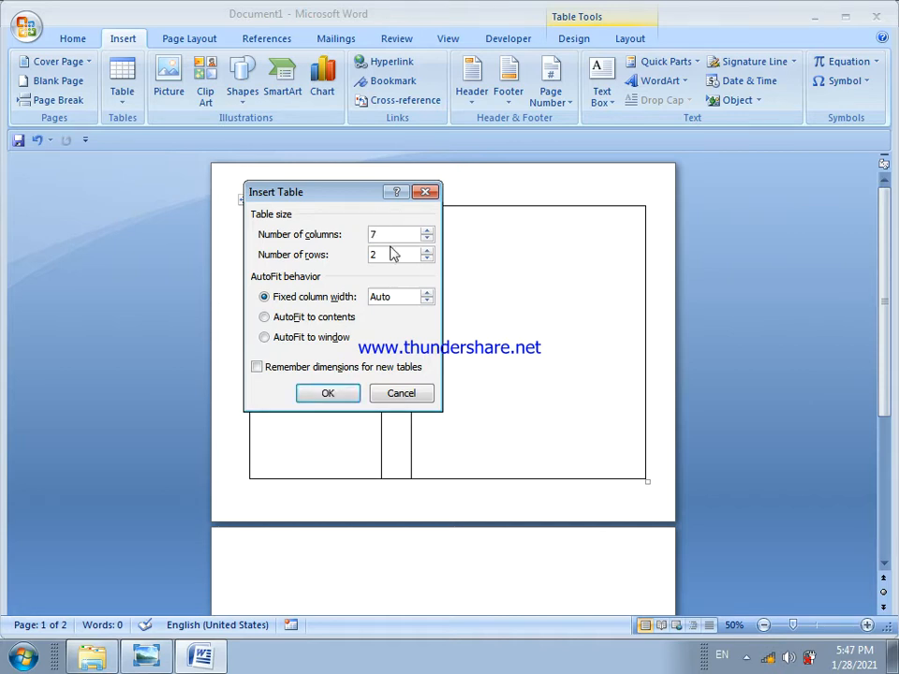
{"action": "key", "text": "BackSpace"}
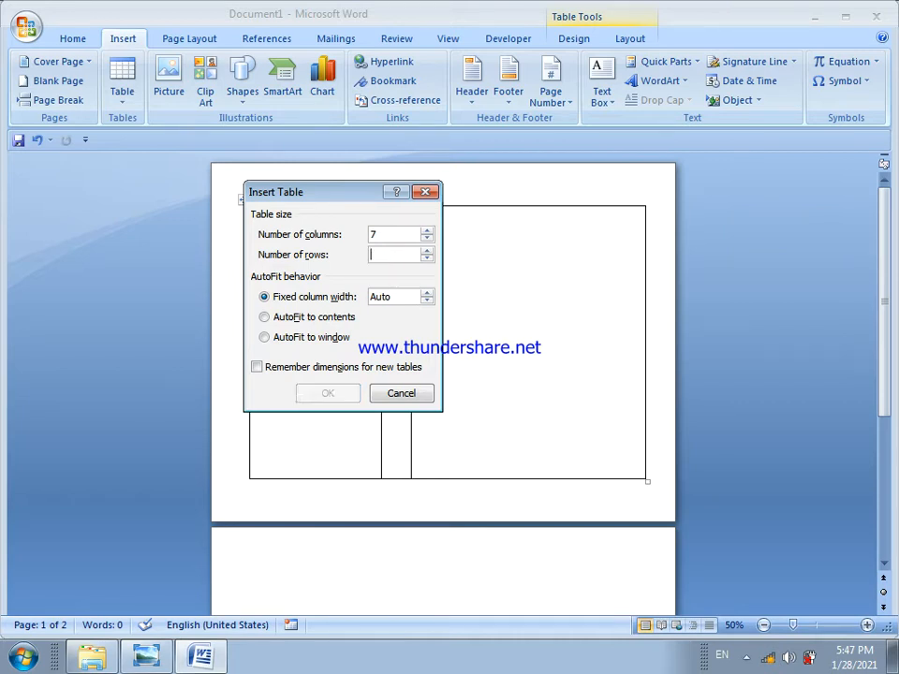
{"action": "type", "text": "7"}
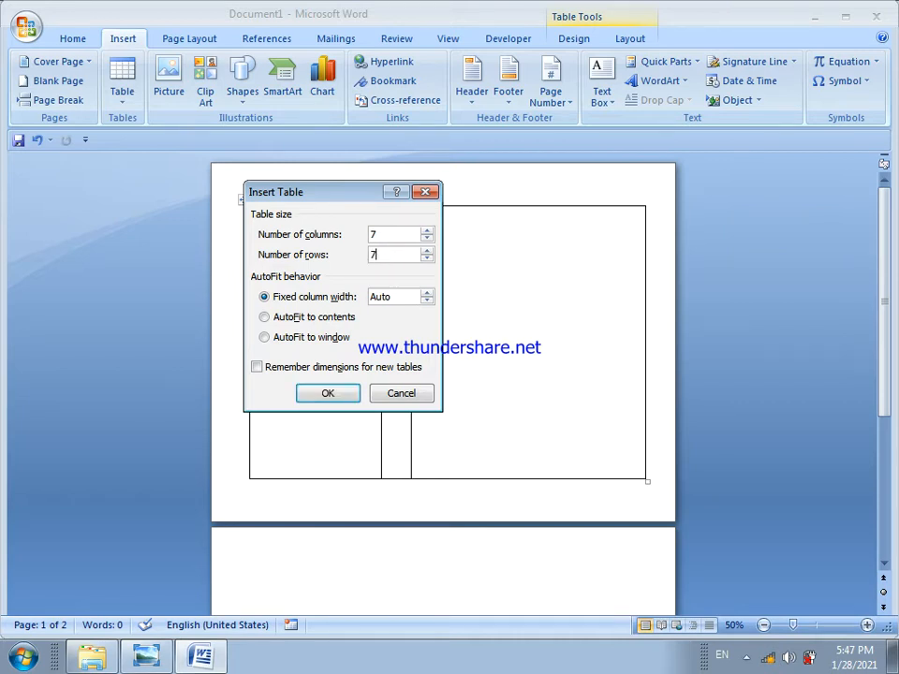
{"action": "left_click", "coordinate": [330, 395]}
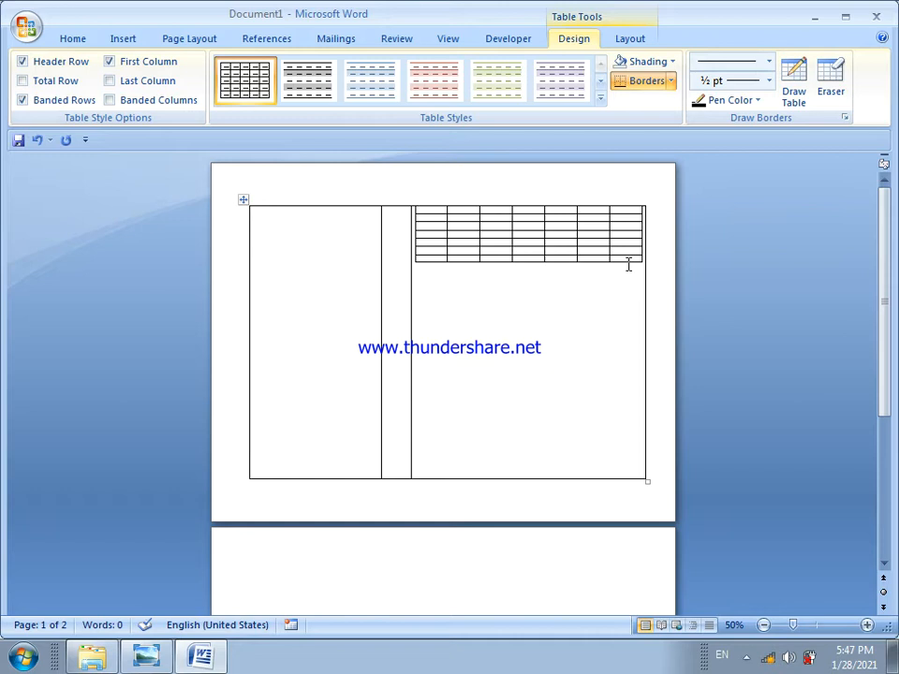
{"action": "key", "text": "ctrl+z"}
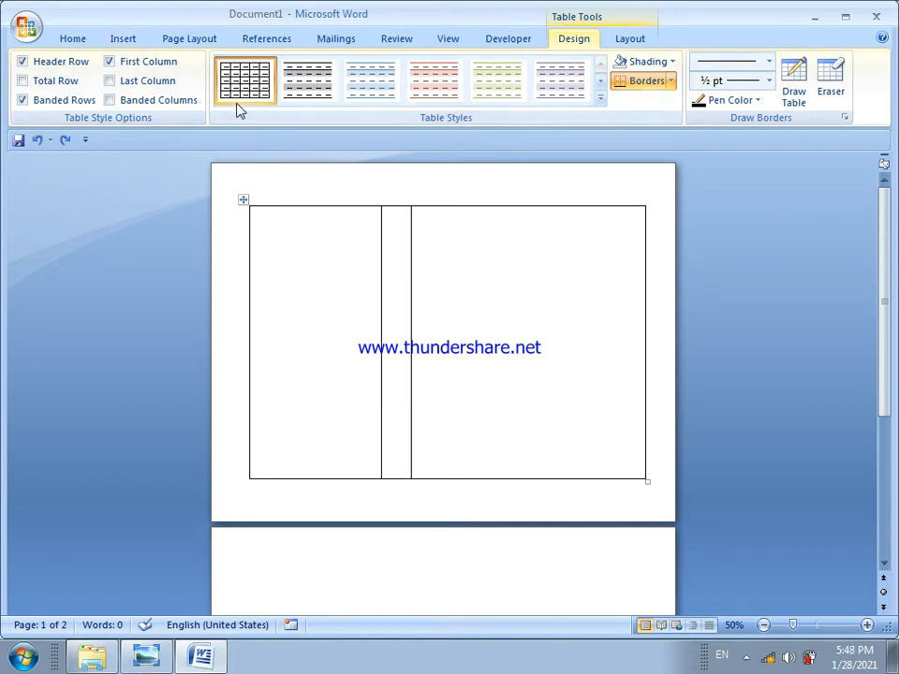
Split the table's right cell into 7 columns and 7 rows
{"action": "left_click", "coordinate": [623, 41]}
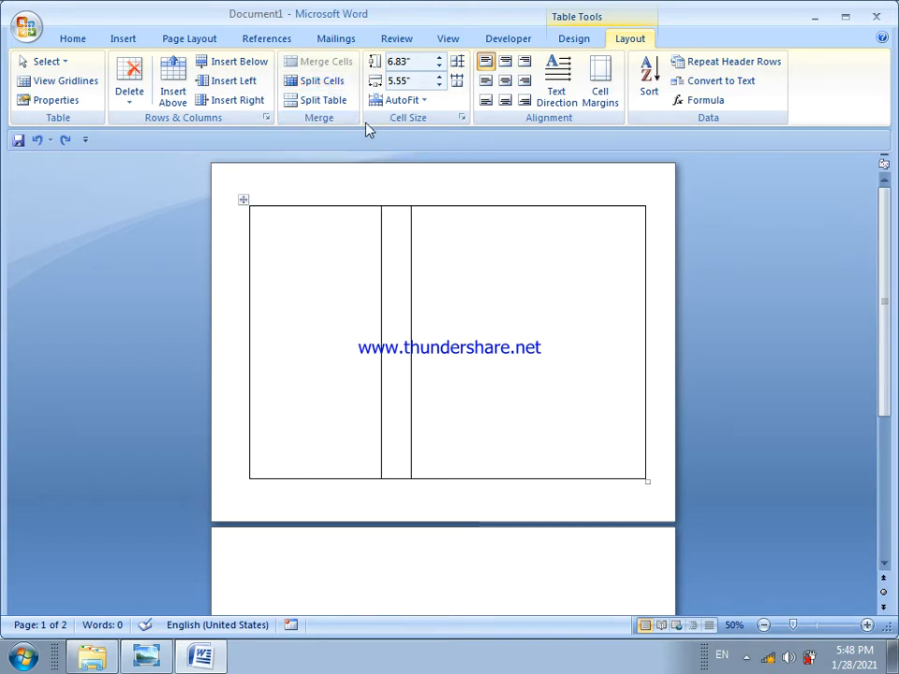
{"action": "left_click", "coordinate": [332, 84]}
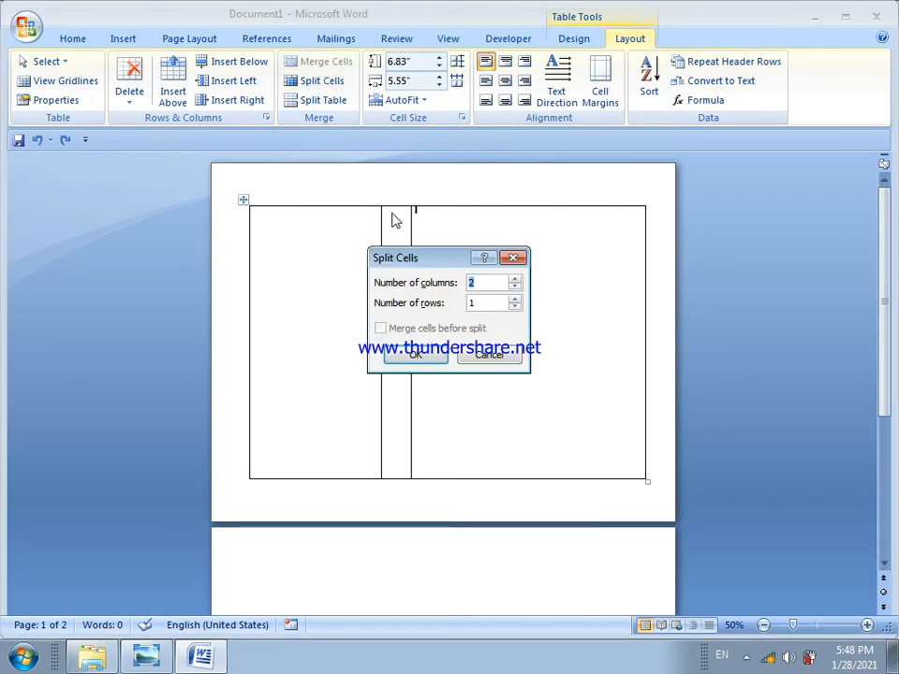
{"action": "left_click_drag", "start_coordinate": [420, 255], "coordinate": [482, 177]}
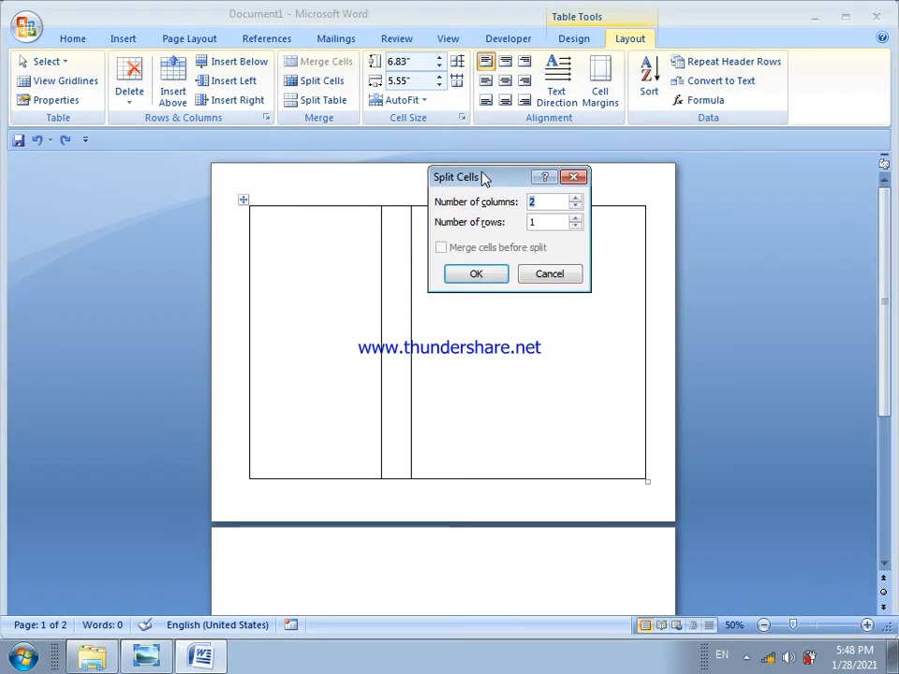
{"action": "type", "text": "7"}
{"action": "double_click", "coordinate": [540, 222]}
{"action": "type", "text": "7"}
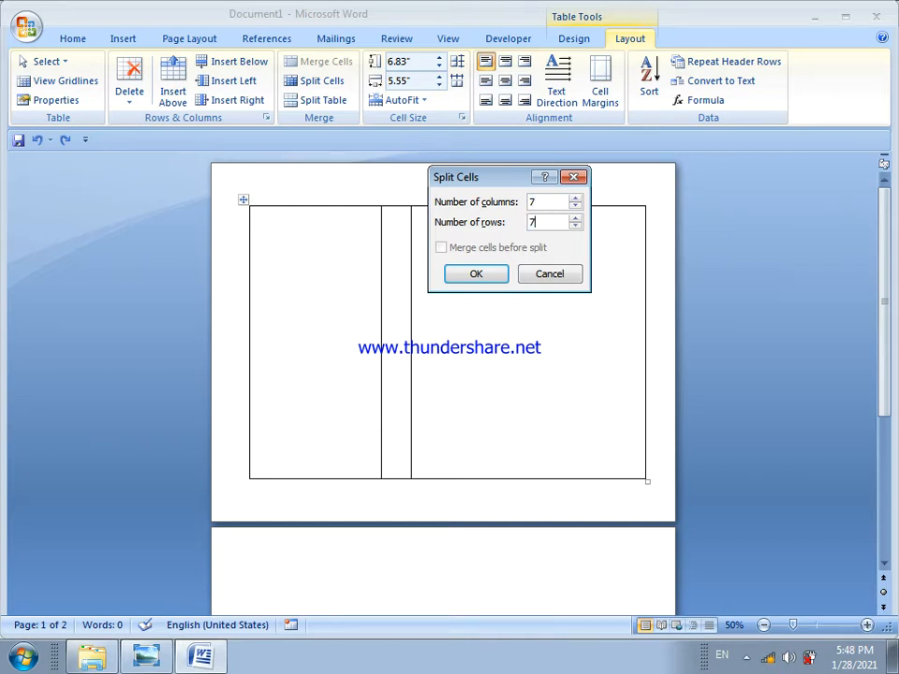
{"action": "left_click", "coordinate": [501, 277]}
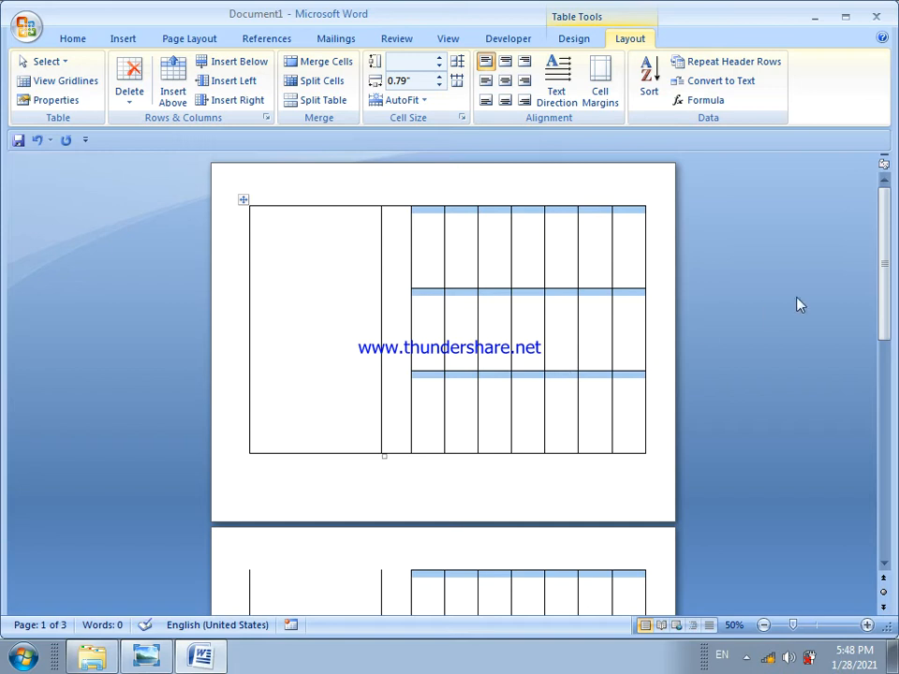
Shorten the first three rows of the split grid to roughly half their height each
{"action": "left_click_drag", "start_coordinate": [892, 267], "coordinate": [872, 261]}
{"action": "left_click", "coordinate": [867, 626]}
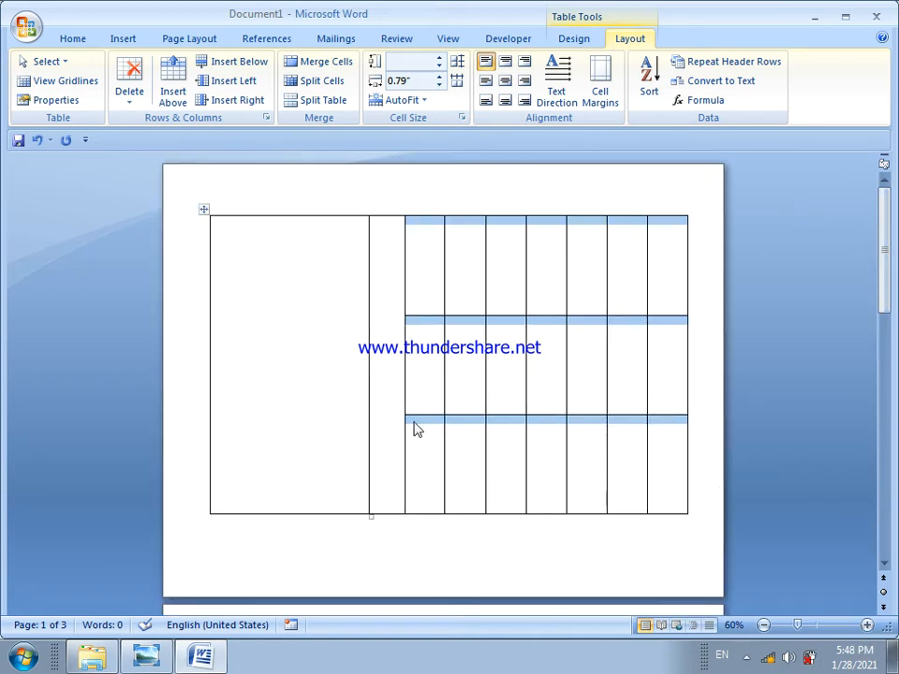
{"action": "left_click_drag", "start_coordinate": [414, 414], "coordinate": [411, 373]}
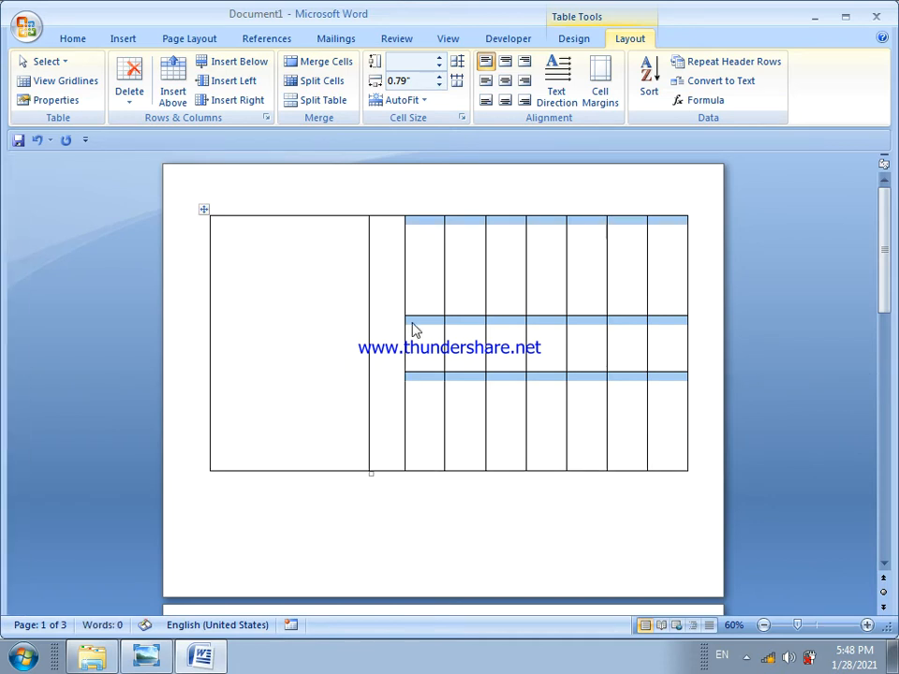
{"action": "left_click_drag", "start_coordinate": [411, 318], "coordinate": [409, 259]}
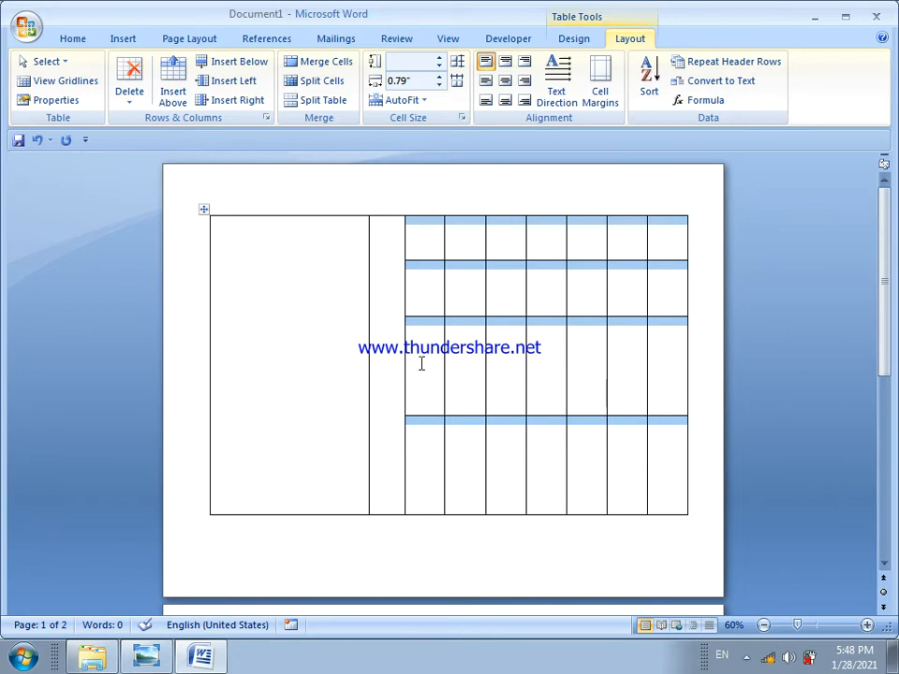
{"action": "left_click_drag", "start_coordinate": [420, 317], "coordinate": [420, 307]}
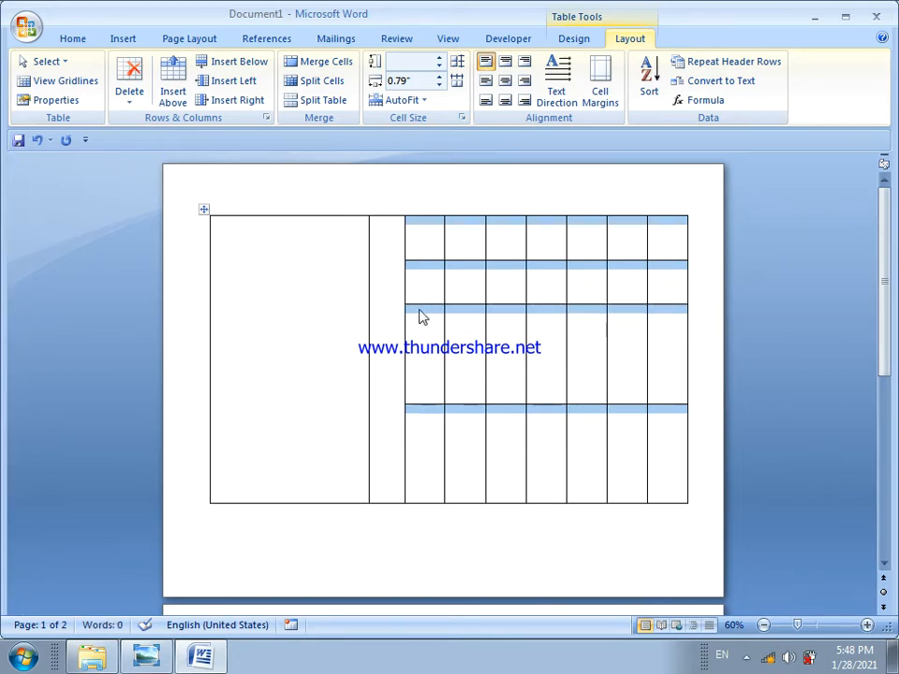
{"action": "left_click_drag", "start_coordinate": [423, 406], "coordinate": [421, 360]}
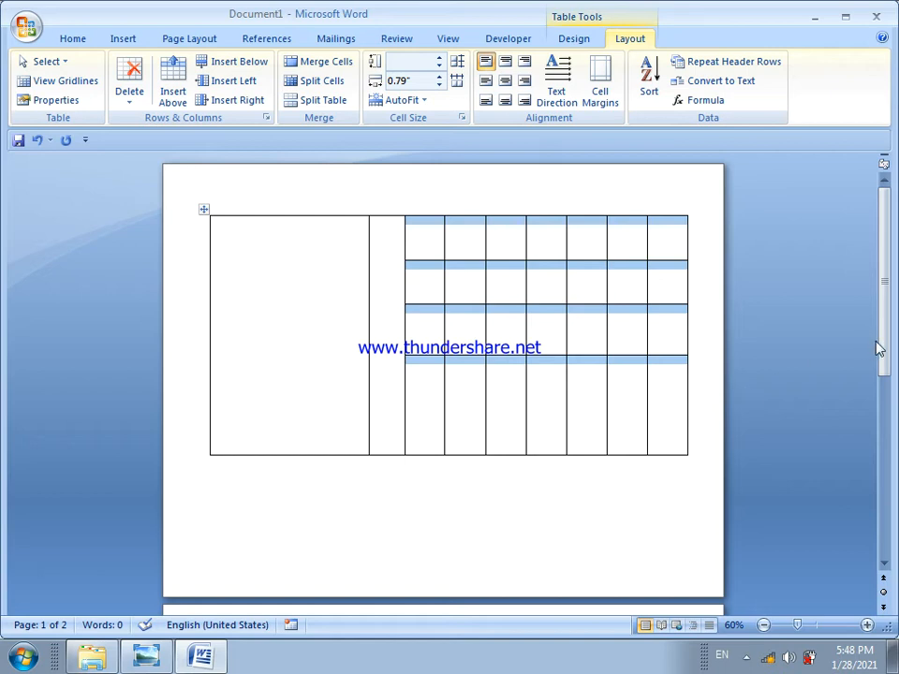
Shorten the fifth and sixth rows of the split grid, reducing the sixth to a thin strip
{"action": "left_click_drag", "start_coordinate": [879, 348], "coordinate": [883, 468]}
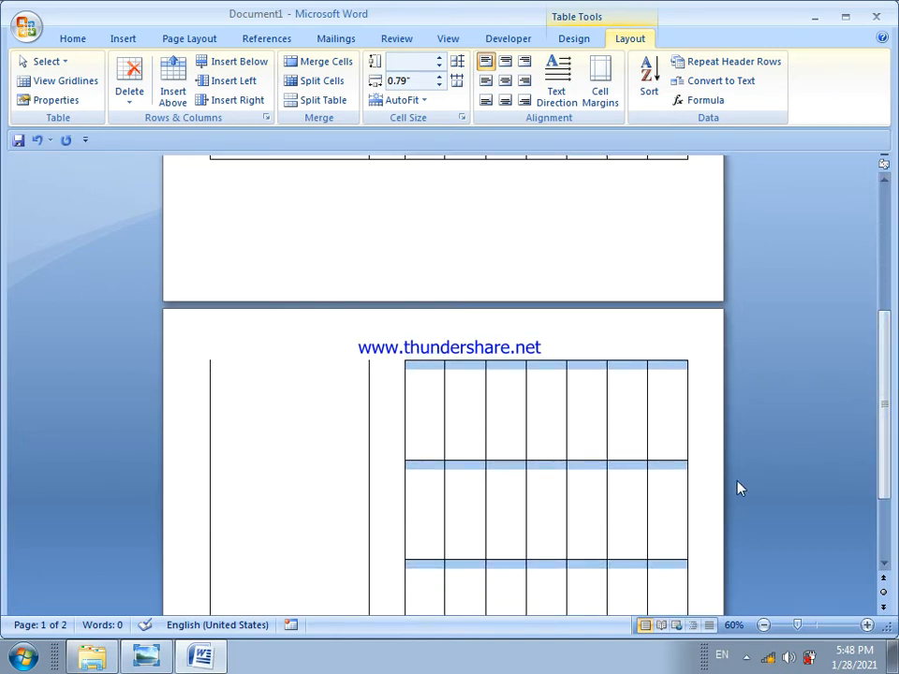
{"action": "left_click", "coordinate": [427, 436]}
{"action": "left_click_drag", "start_coordinate": [422, 460], "coordinate": [420, 411]}
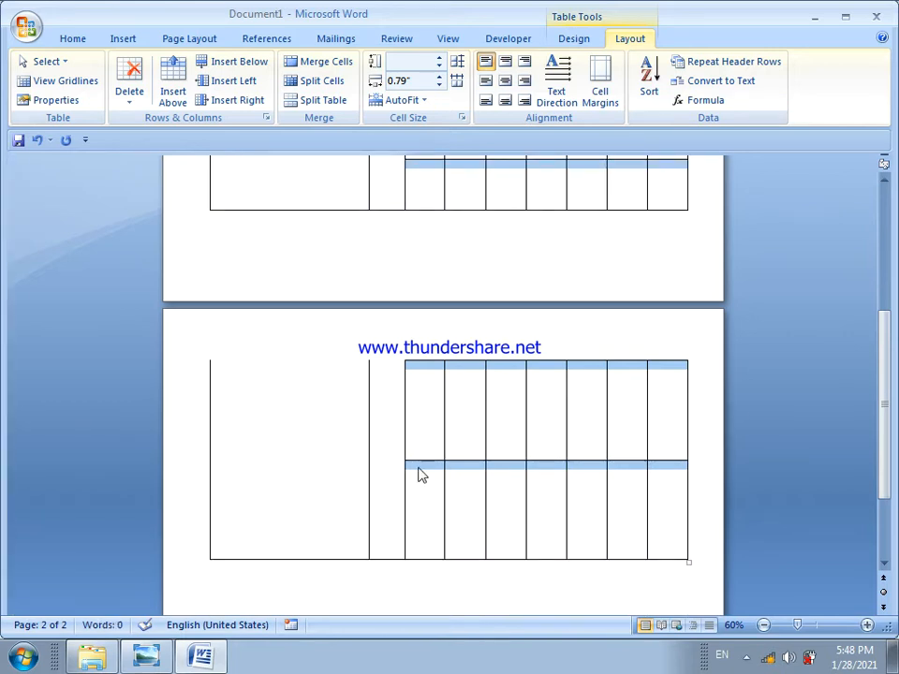
{"action": "left_click_drag", "start_coordinate": [422, 458], "coordinate": [419, 424]}
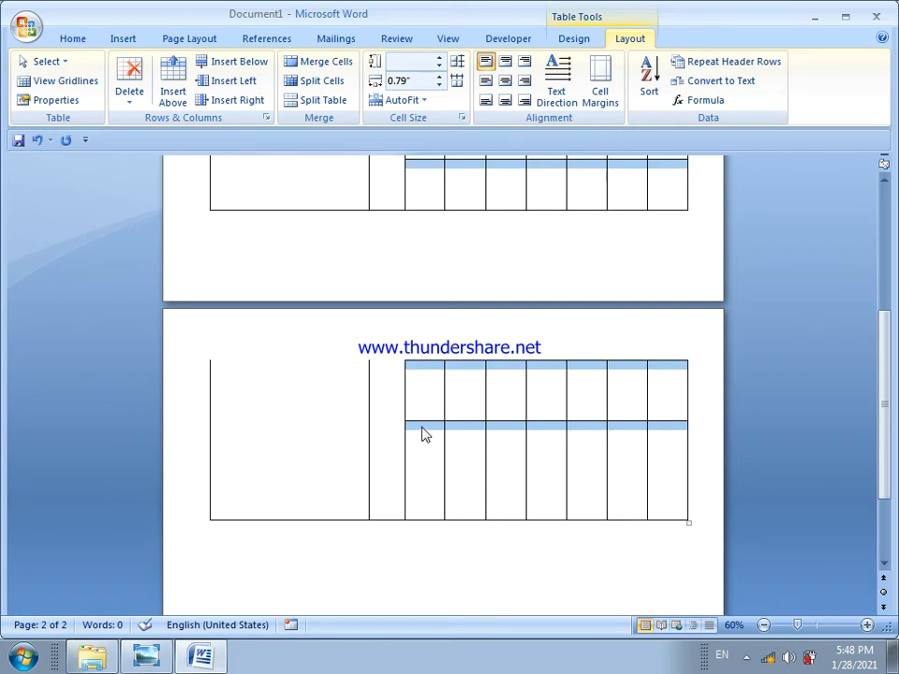
{"action": "left_click_drag", "start_coordinate": [423, 423], "coordinate": [426, 369]}
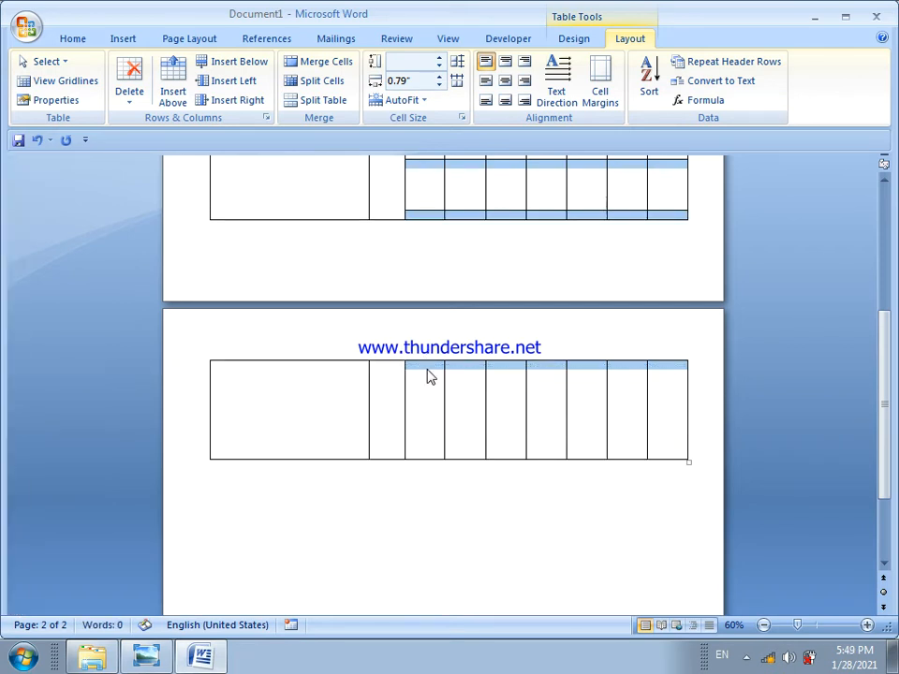
Shrink the table's height to fit on a single page and distribute the grid rows evenly
{"action": "left_click", "coordinate": [378, 368]}
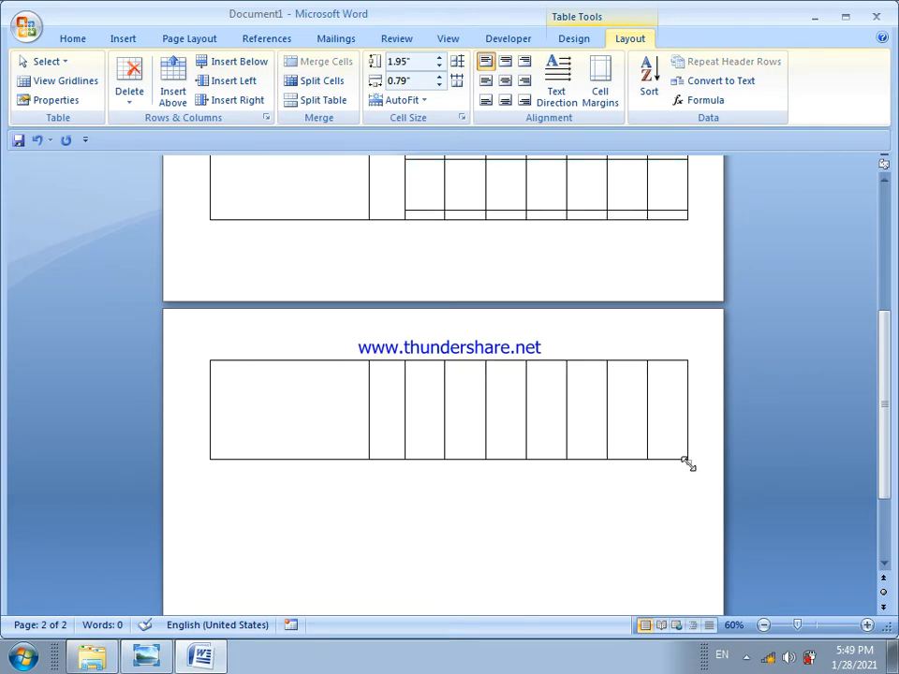
{"action": "left_click_drag", "start_coordinate": [690, 462], "coordinate": [689, 266]}
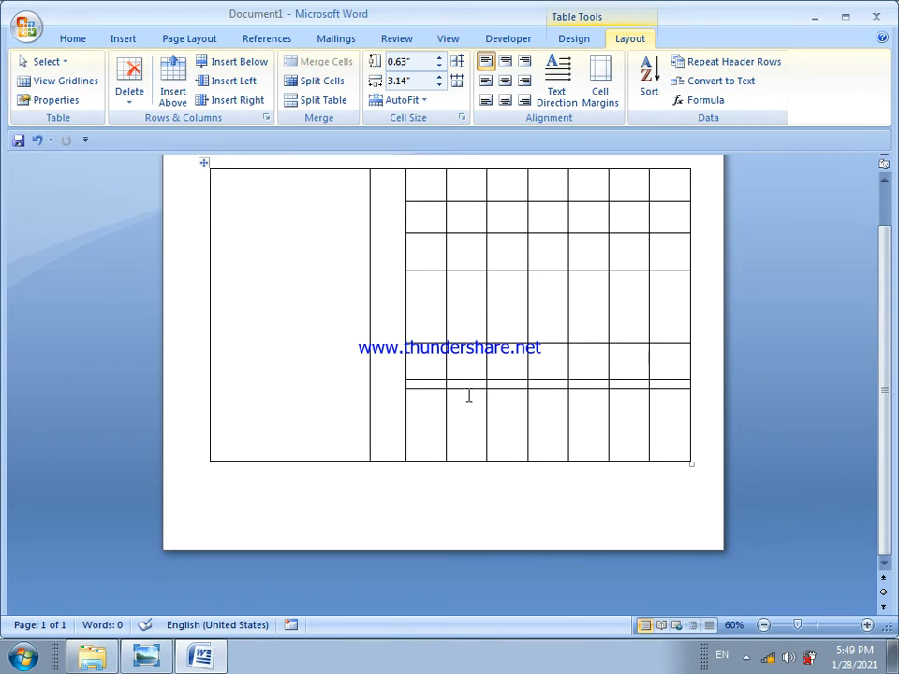
{"action": "left_click_drag", "start_coordinate": [469, 389], "coordinate": [478, 414]}
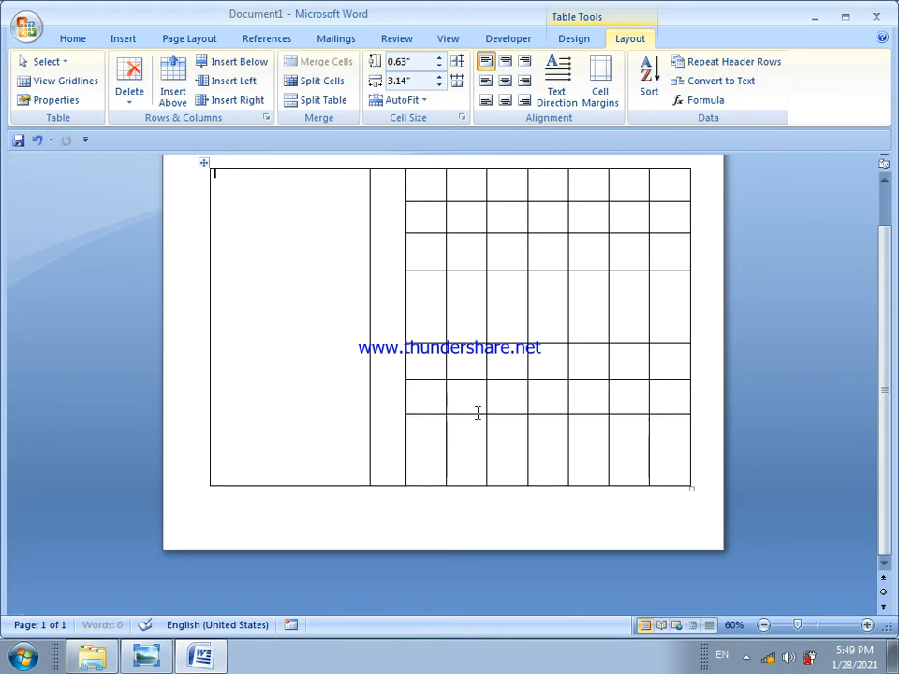
{"action": "left_click", "coordinate": [533, 372]}
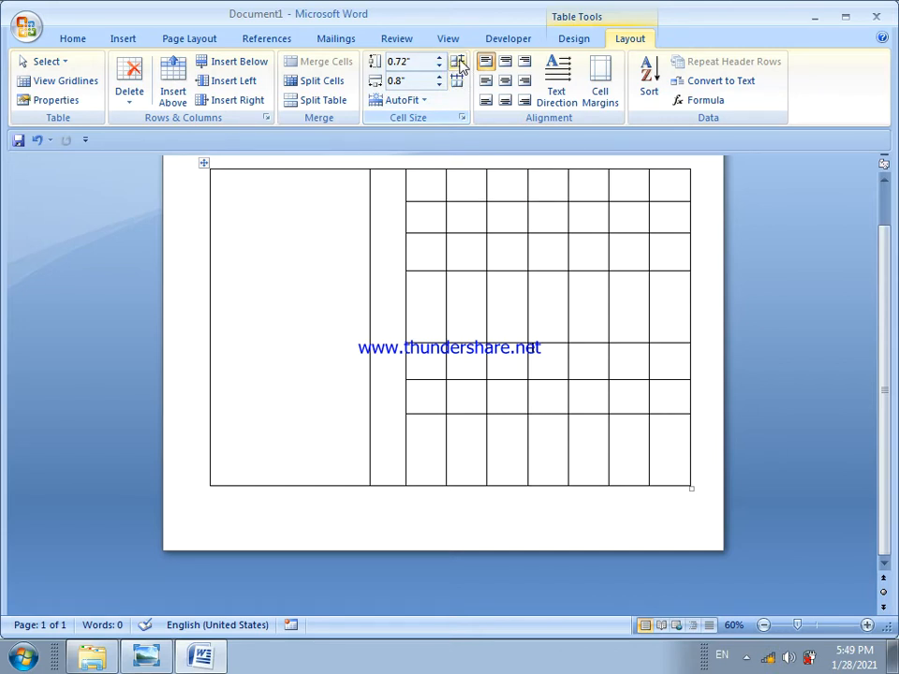
{"action": "left_click", "coordinate": [457, 63]}
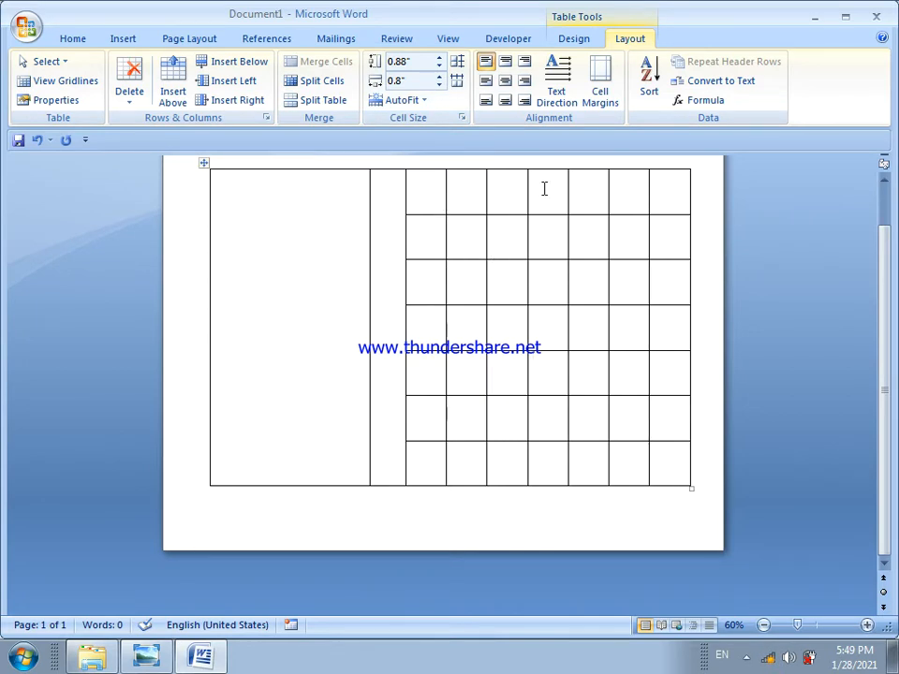
Apply the built-in red table style with full gridlines and light red banded rows to the table
{"action": "left_click", "coordinate": [429, 195]}
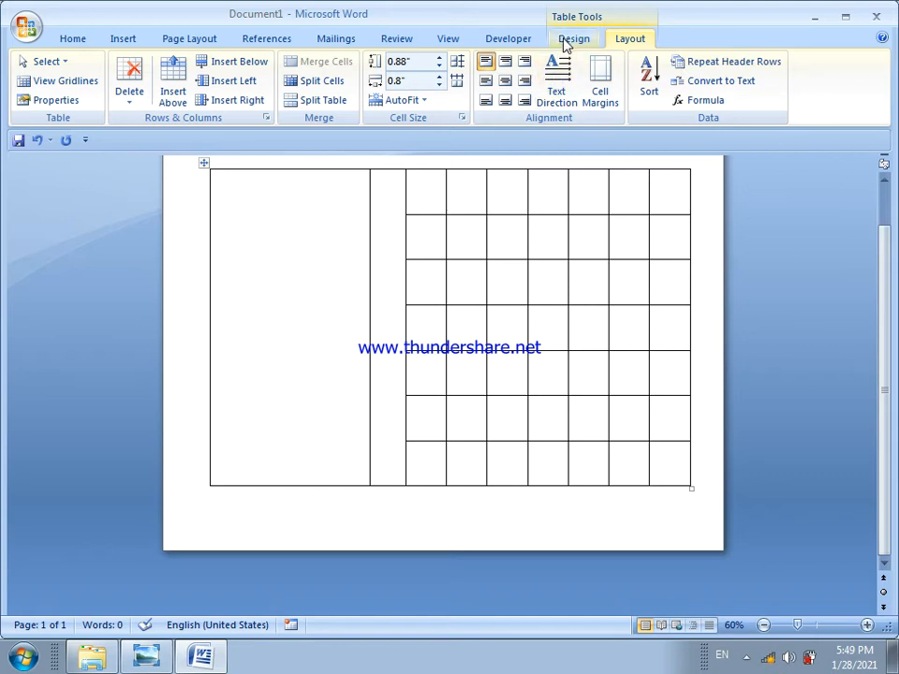
{"action": "left_click", "coordinate": [563, 40]}
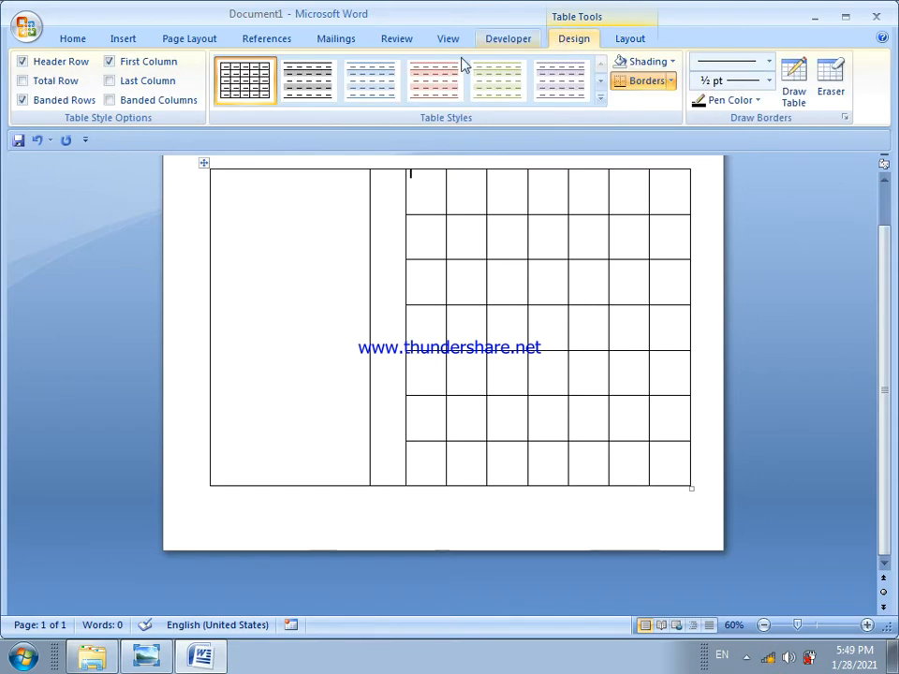
{"action": "left_click", "coordinate": [600, 100]}
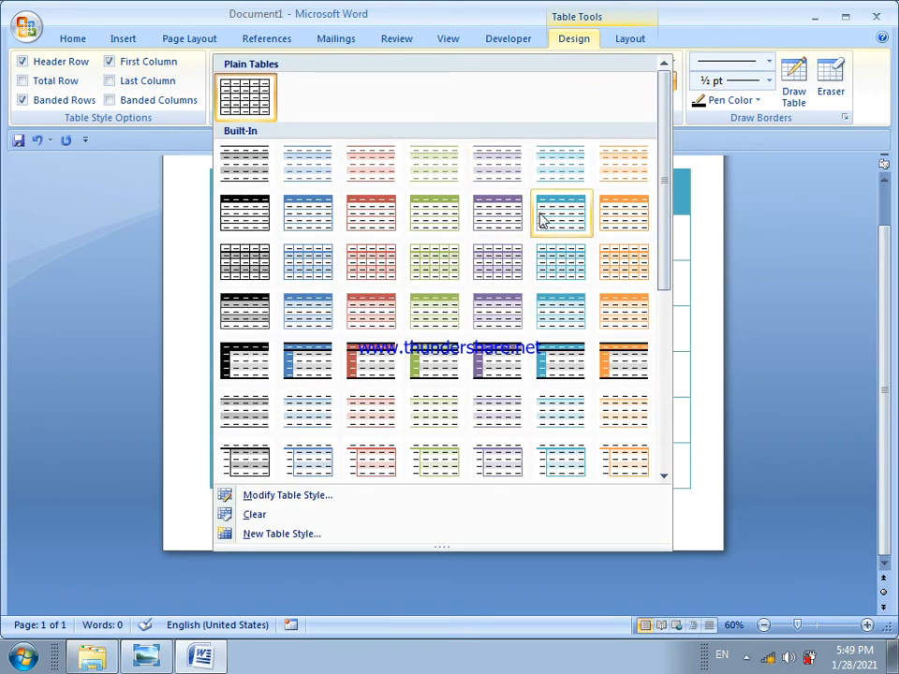
{"action": "left_click", "coordinate": [506, 220]}
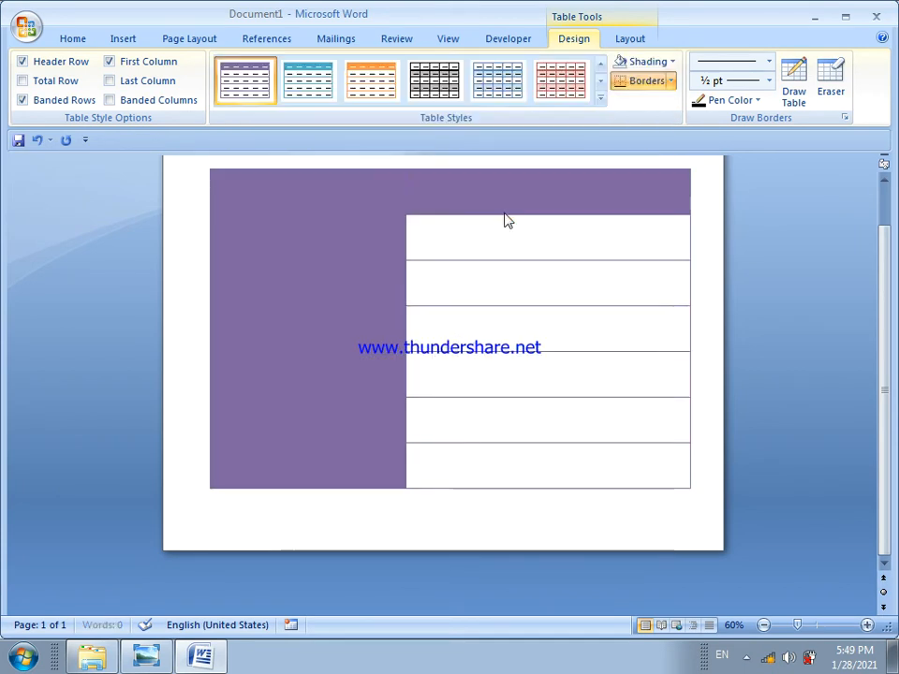
{"action": "left_click", "coordinate": [554, 82]}
Enter the weekday headings S, M, T, W, TH, F and S across the grid's first row
{"action": "left_click", "coordinate": [434, 186]}
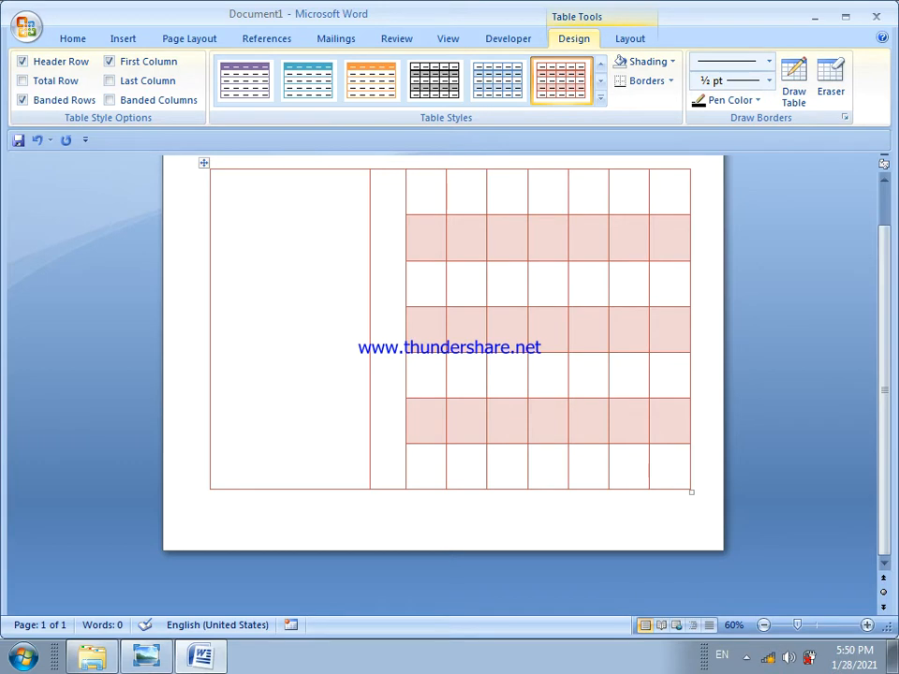
{"action": "type", "text": "s"}
{"action": "type", "text": "M"}
{"action": "key", "text": "Tab"}
{"action": "type", "text": "T"}
{"action": "key", "text": "Tab"}
{"action": "type", "text": "W"}
{"action": "key", "text": "Tab"}
{"action": "type", "text": "TH"}
{"action": "key", "text": "Tab"}
{"action": "type", "text": "F"}
{"action": "key", "text": "Tab"}
{"action": "type", "text": "S"}
Enter the dates 1 to 6 in the grid's second row, starting under M
{"action": "left_click", "coordinate": [457, 230]}
{"action": "type", "text": "1"}
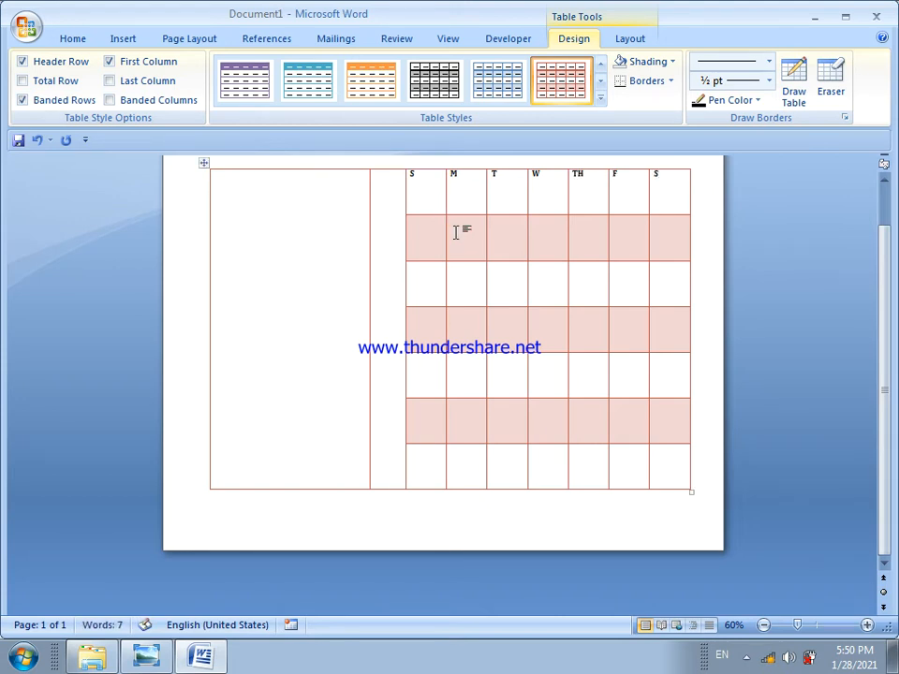
{"action": "key", "text": "Tab"}
{"action": "type", "text": "2"}
{"action": "key", "text": "Tab"}
{"action": "type", "text": "3"}
{"action": "key", "text": "Tab"}
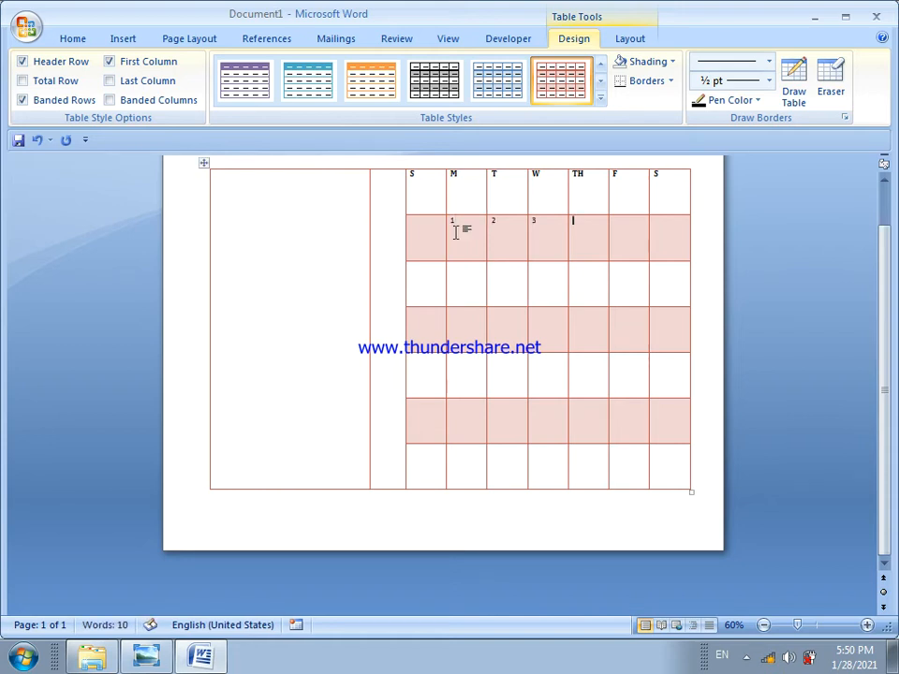
{"action": "type", "text": "4"}
{"action": "key", "text": "Tab"}
{"action": "type", "text": "5"}
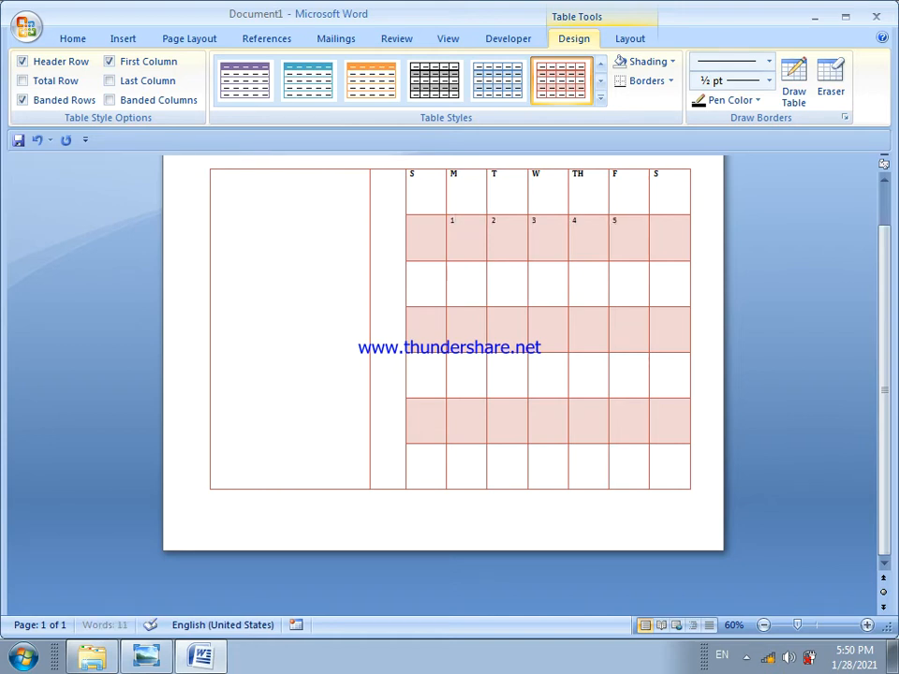
{"action": "key", "text": "Tab"}
{"action": "type", "text": "6"}
Enter the dates 7 to 12 in the grid's third row, starting under M
{"action": "key", "text": "Down"}
{"action": "key", "text": "Down"}
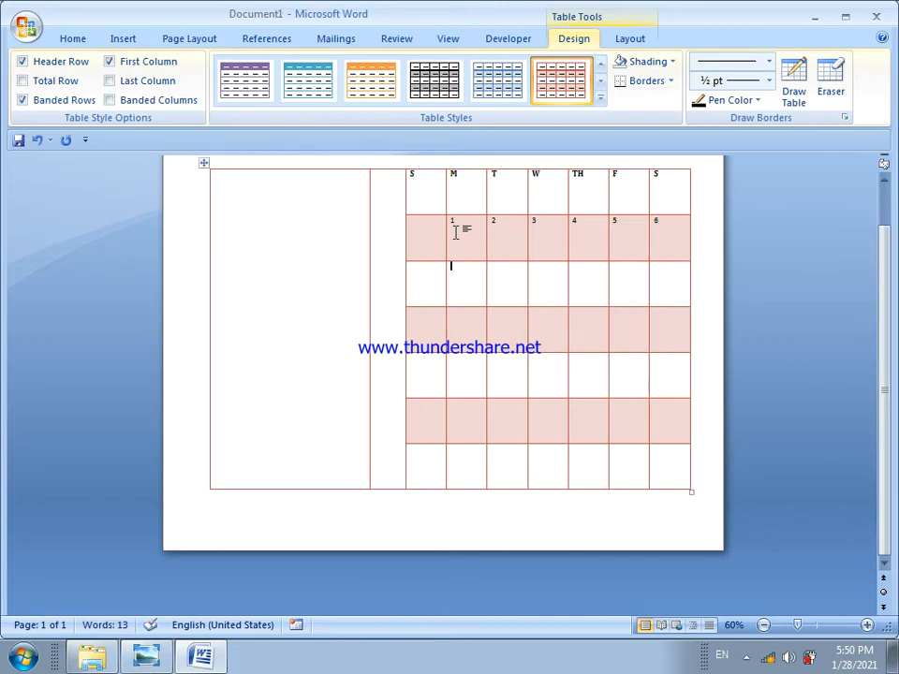
{"action": "type", "text": "7"}
{"action": "key", "text": "Tab"}
{"action": "type", "text": "8"}
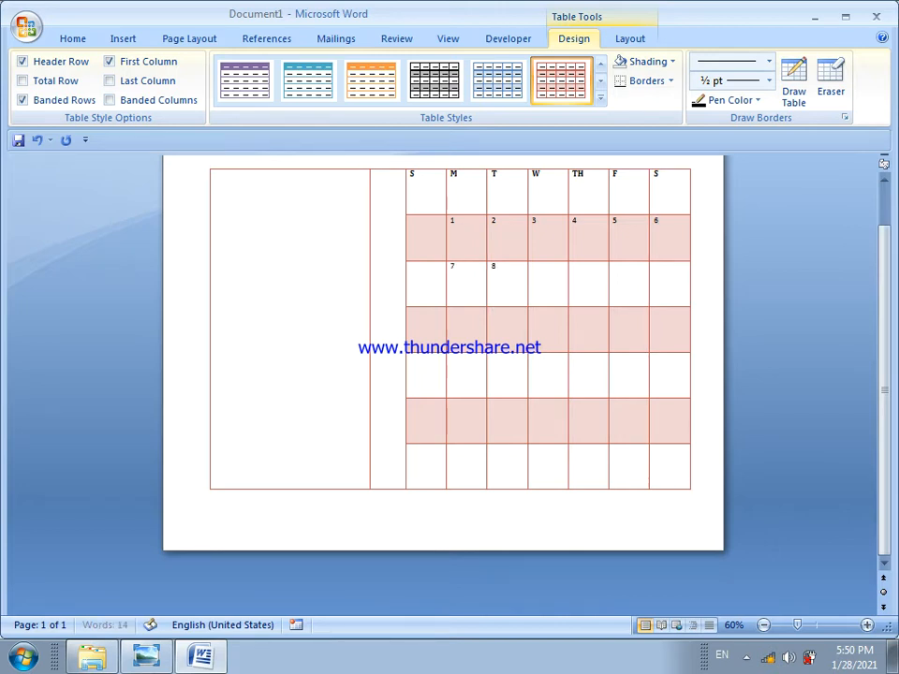
{"action": "key", "text": "Tab"}
{"action": "type", "text": "9"}
{"action": "key", "text": "Tab"}
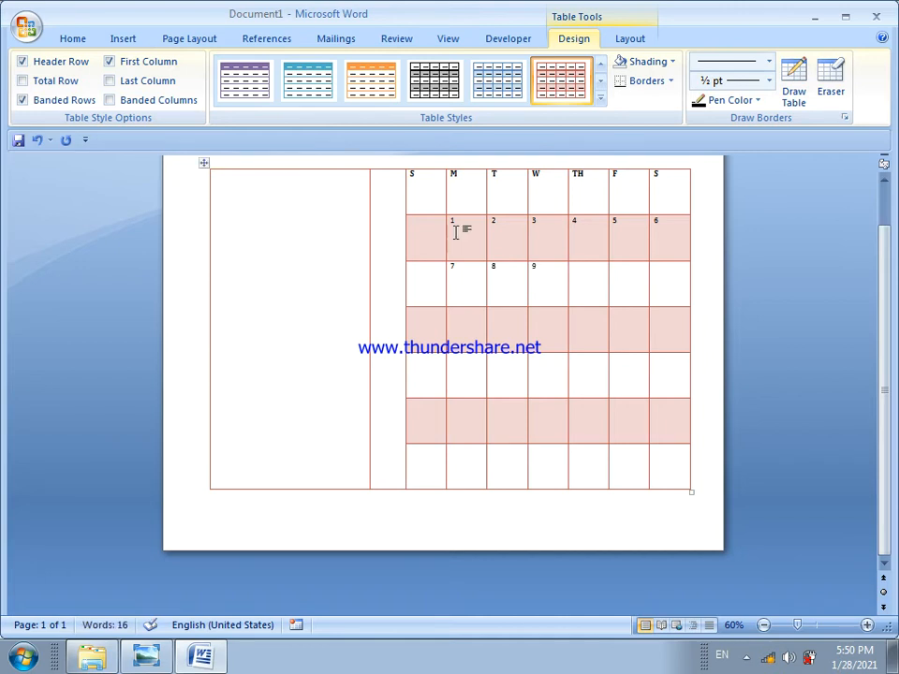
{"action": "type", "text": "10"}
{"action": "key", "text": "Tab"}
{"action": "type", "text": "11"}
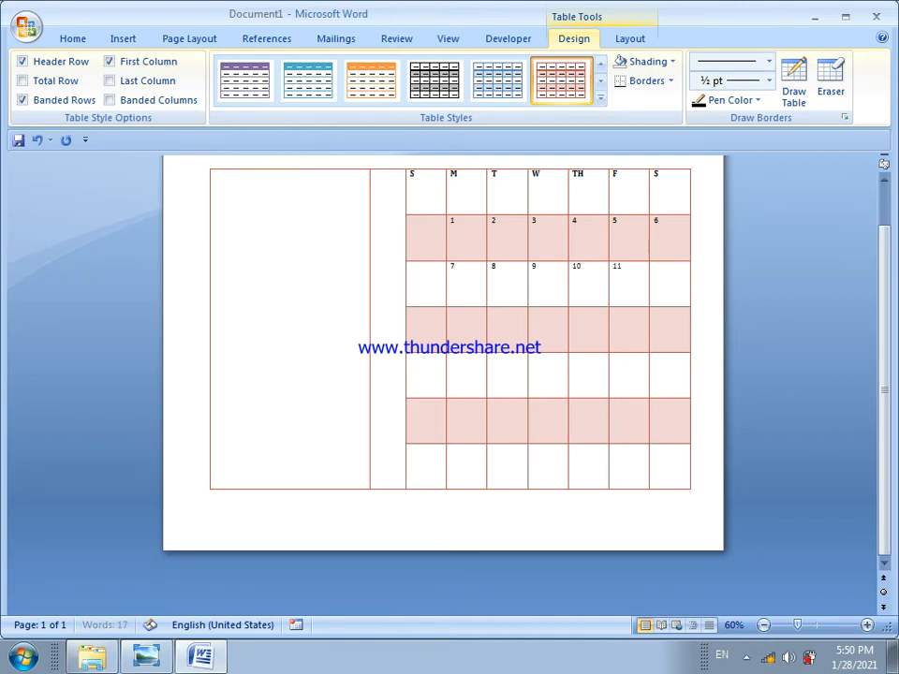
{"action": "key", "text": "Tab"}
{"action": "type", "text": "12"}
{"action": "key", "text": "Down"}
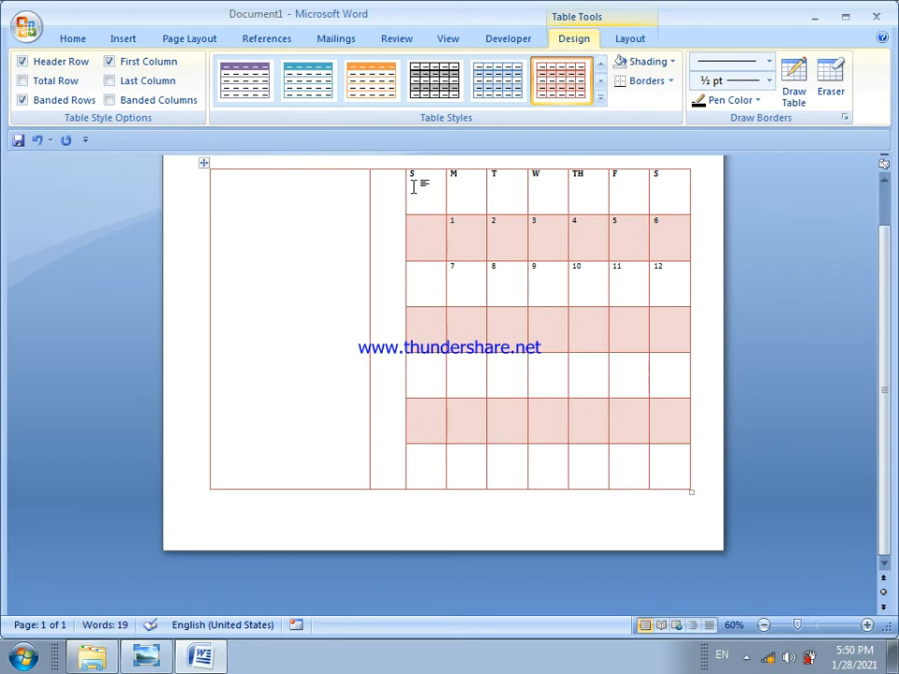
Enlarge the text in the grid's first three rows to 36 pt
{"action": "left_click_drag", "start_coordinate": [412, 175], "coordinate": [677, 275]}
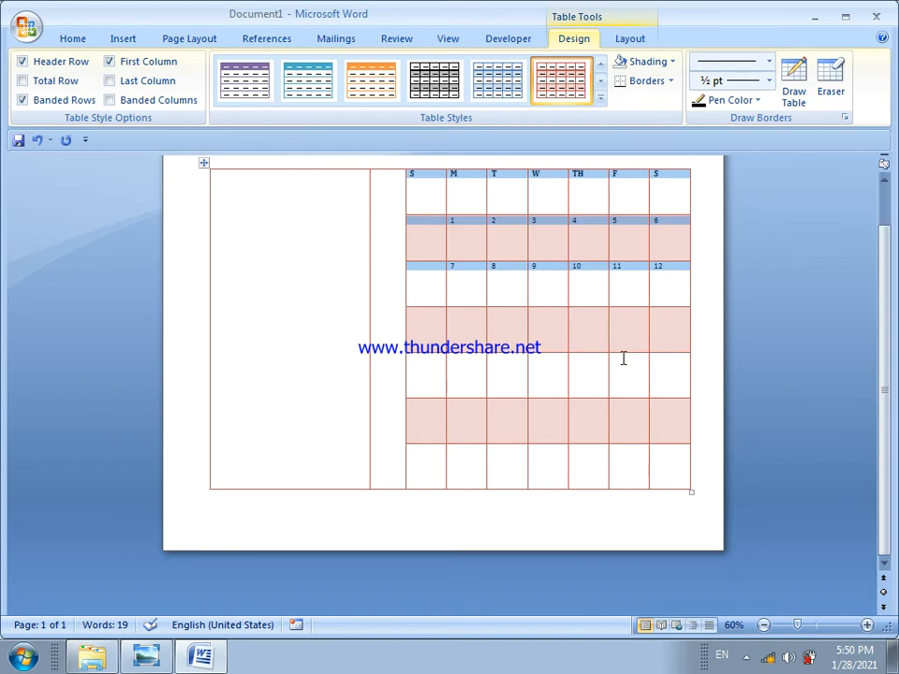
{"action": "key", "text": "ctrl+shift+period"}
{"action": "key", "text": "ctrl+shift+period"}
{"action": "key", "text": "ctrl+shift+period"}
{"action": "key", "text": "ctrl+shift+period"}
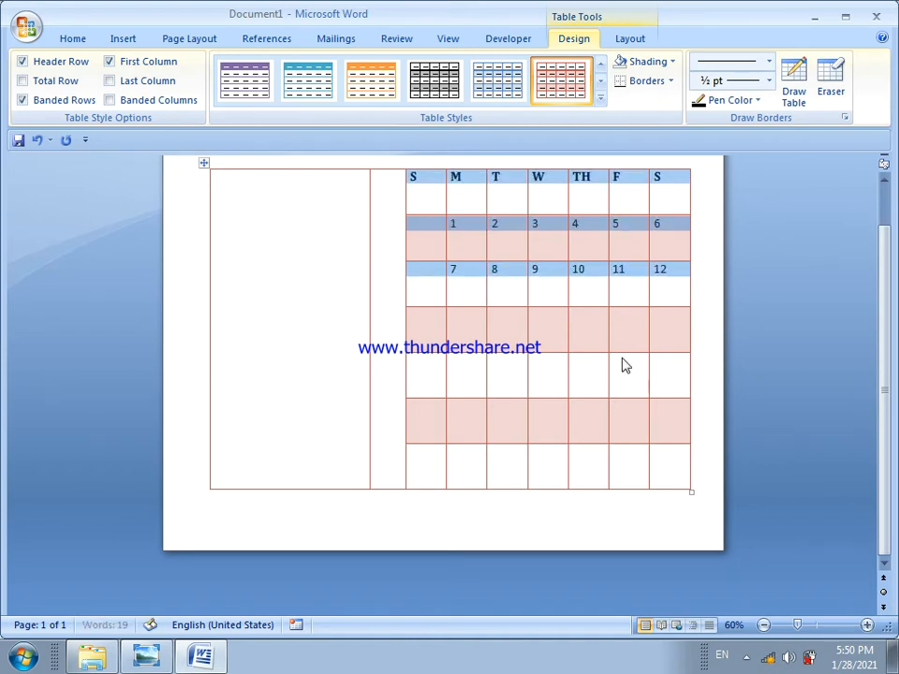
{"action": "key", "text": "ctrl+shift+period"}
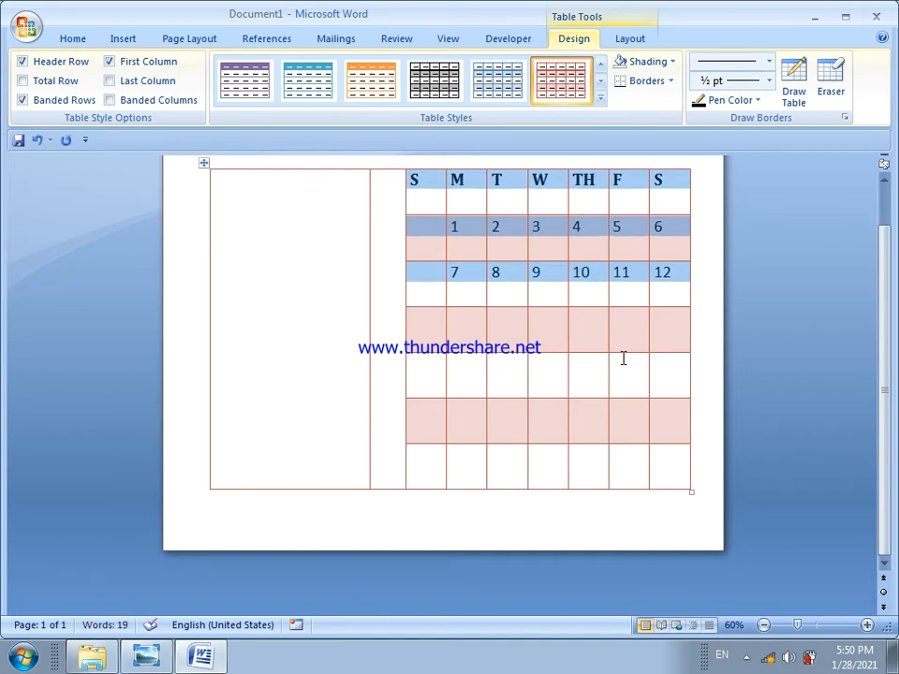
{"action": "key", "text": "ctrl+shift+period"}
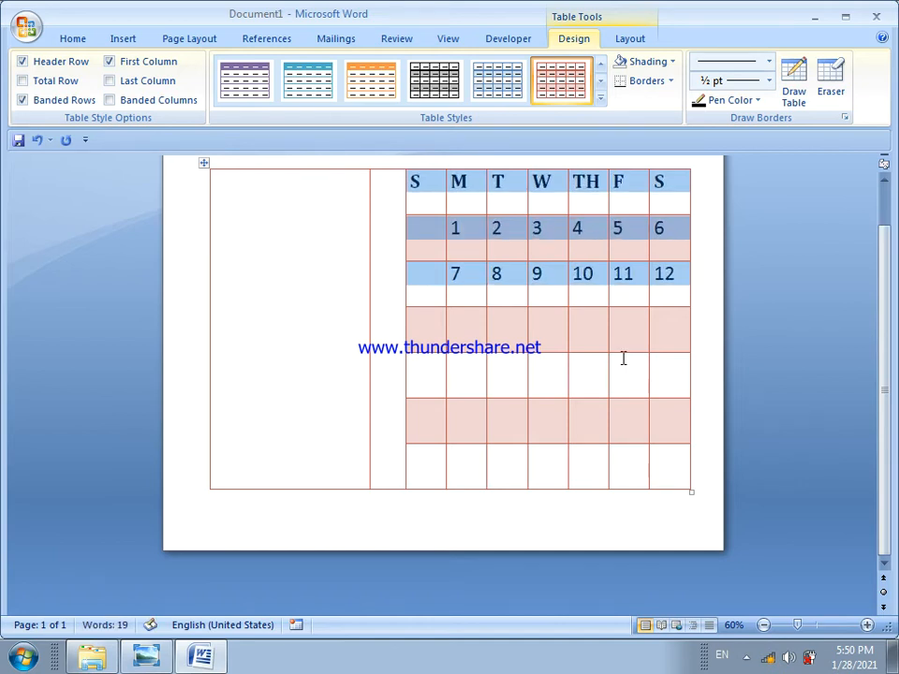
{"action": "key", "text": "ctrl+shift+period"}
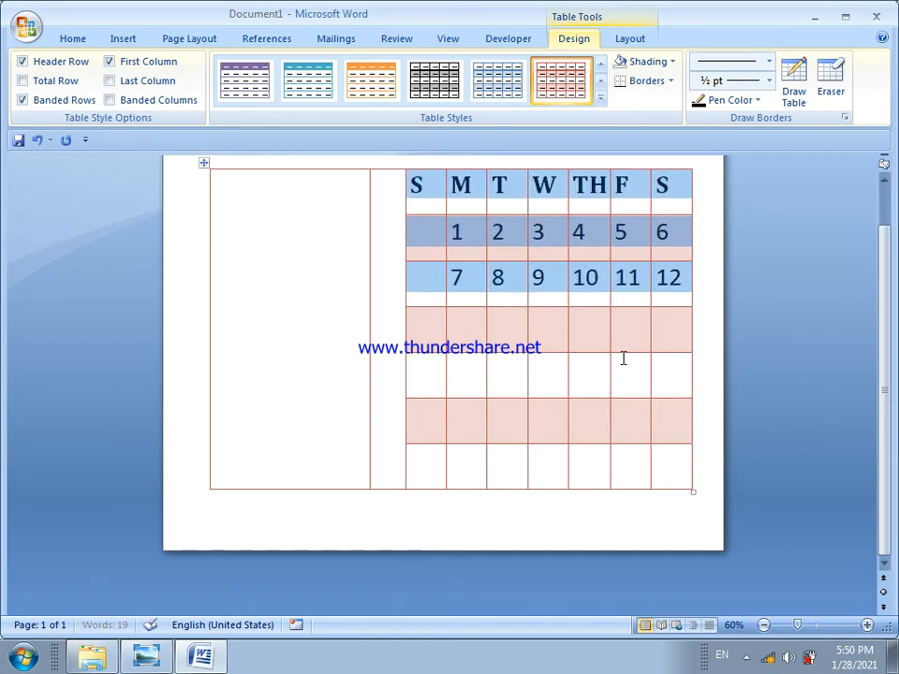
{"action": "left_click", "coordinate": [557, 291]}
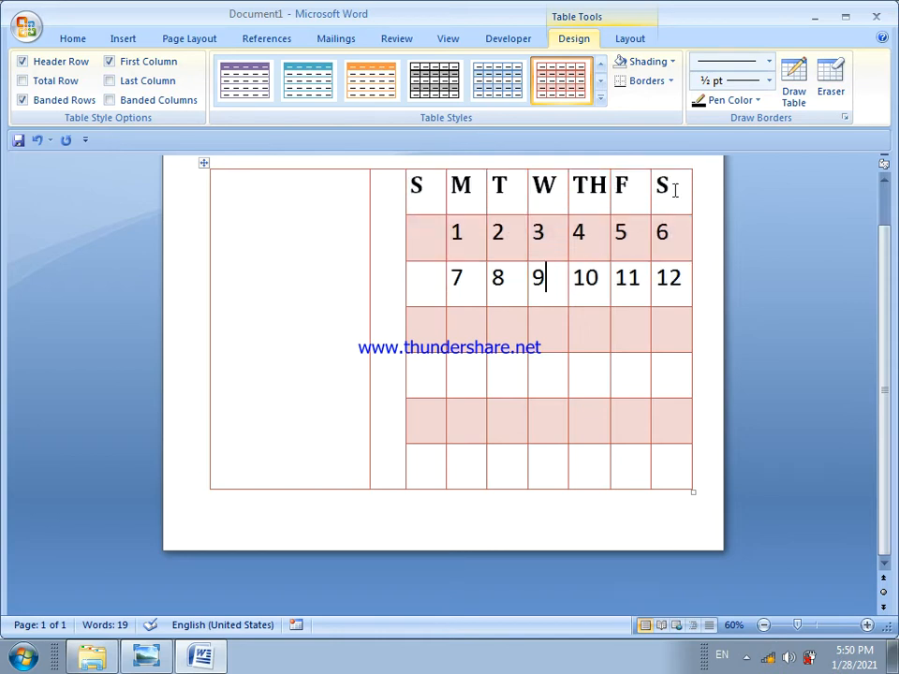
Change the font color of the weekday headings to the standard dark red
{"action": "left_click_drag", "start_coordinate": [674, 191], "coordinate": [430, 199]}
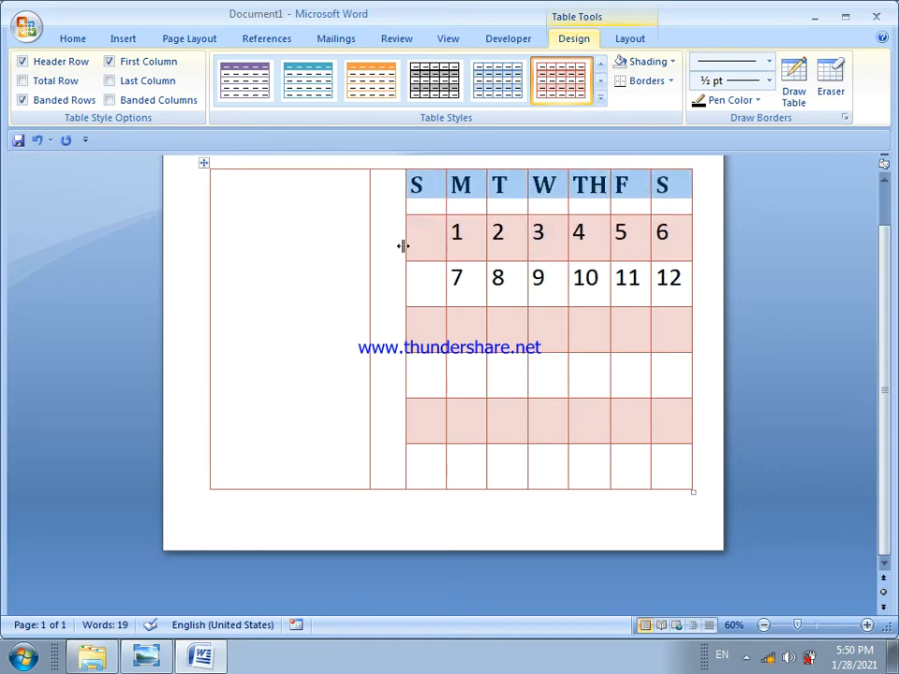
{"action": "left_click", "coordinate": [82, 39]}
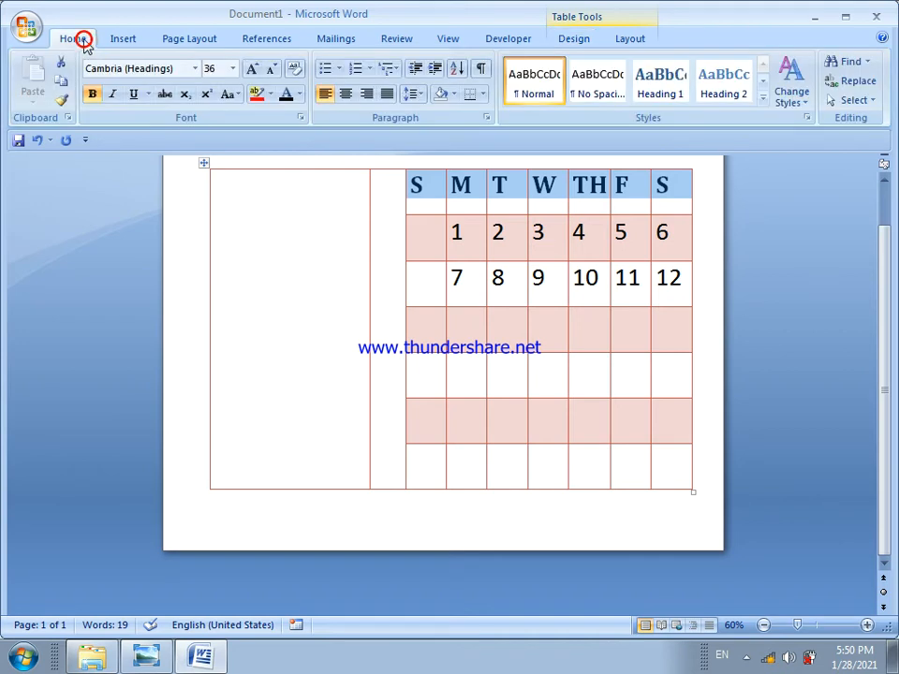
{"action": "left_click", "coordinate": [300, 94]}
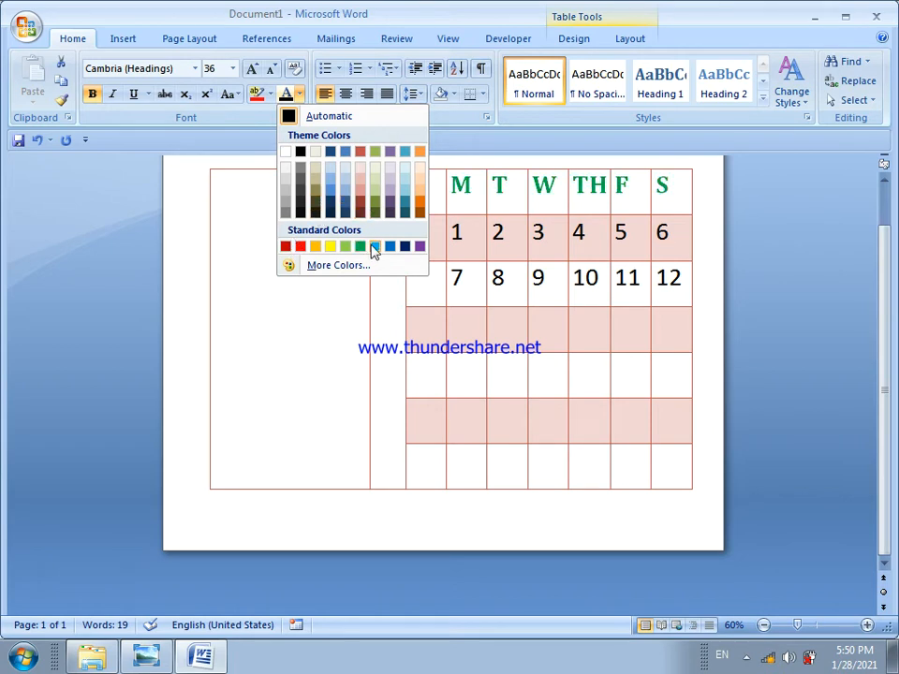
{"action": "left_click", "coordinate": [291, 246]}
{"action": "left_click", "coordinate": [418, 267]}
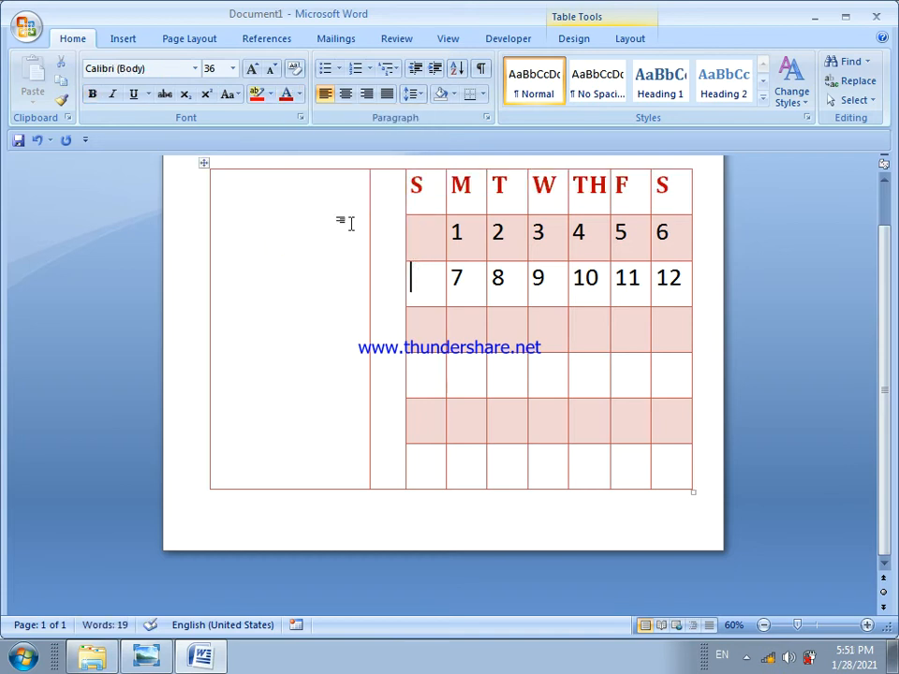
Enter the month title March-2021 in the table's narrow middle column
{"action": "left_click", "coordinate": [315, 199]}
{"action": "left_click", "coordinate": [383, 202]}
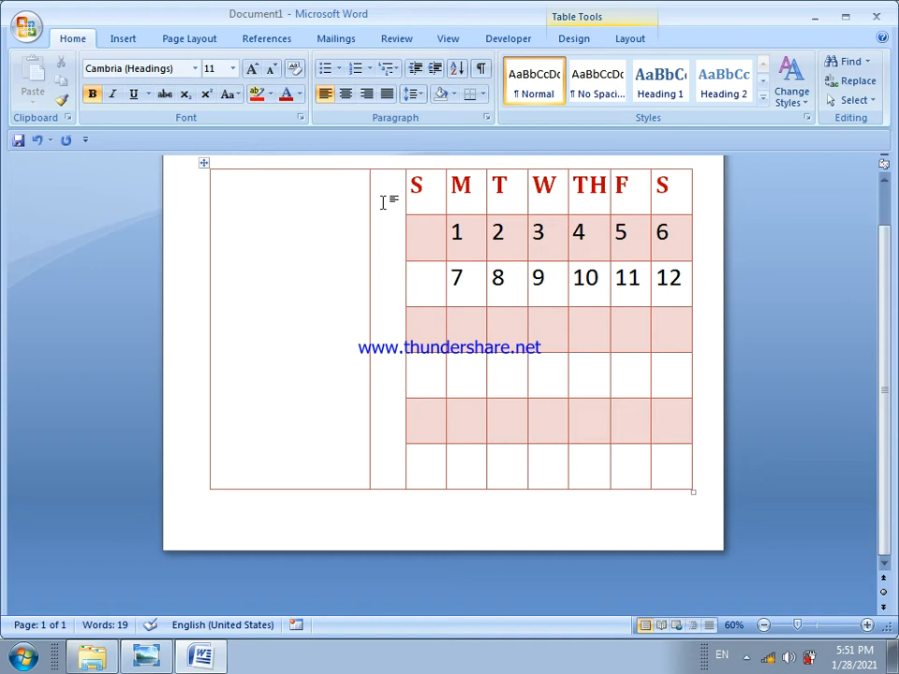
{"action": "type", "text": "M"}
{"action": "key", "text": "BackSpace"}
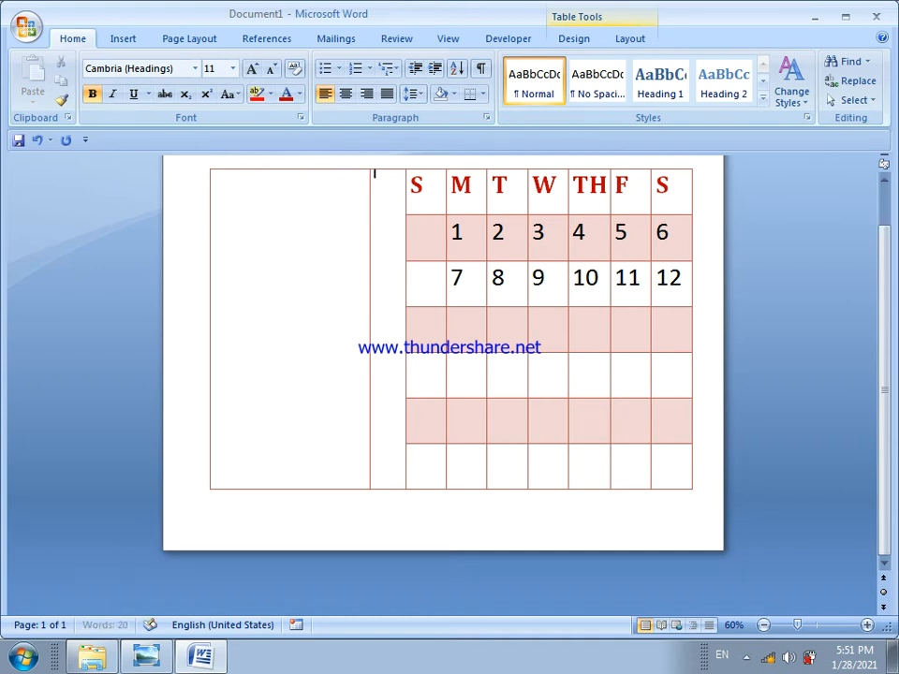
{"action": "type", "text": "March"}
{"action": "type", "text": "-2"}
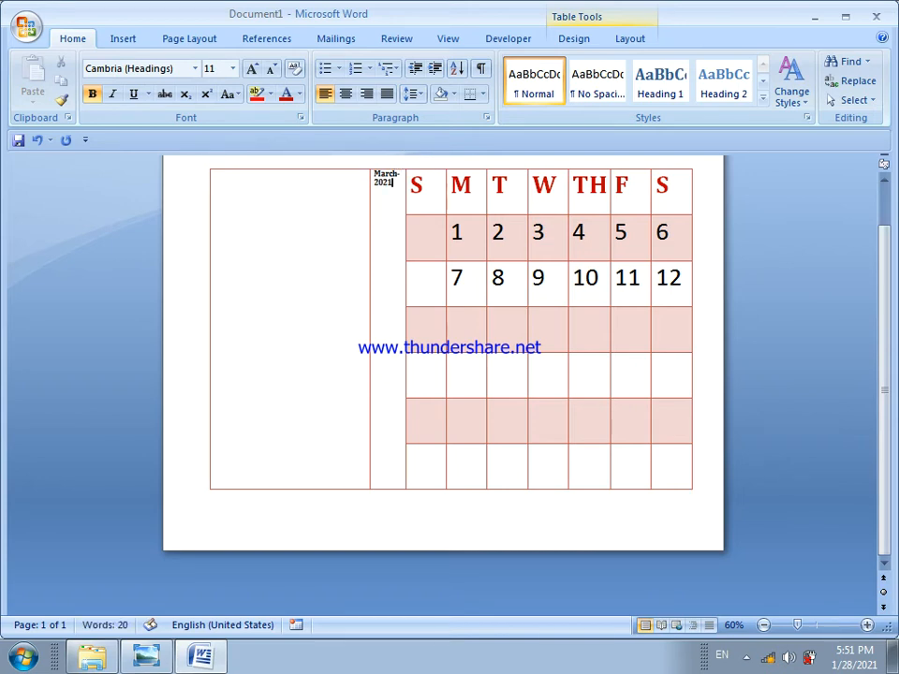
{"action": "triple_click", "coordinate": [395, 181]}
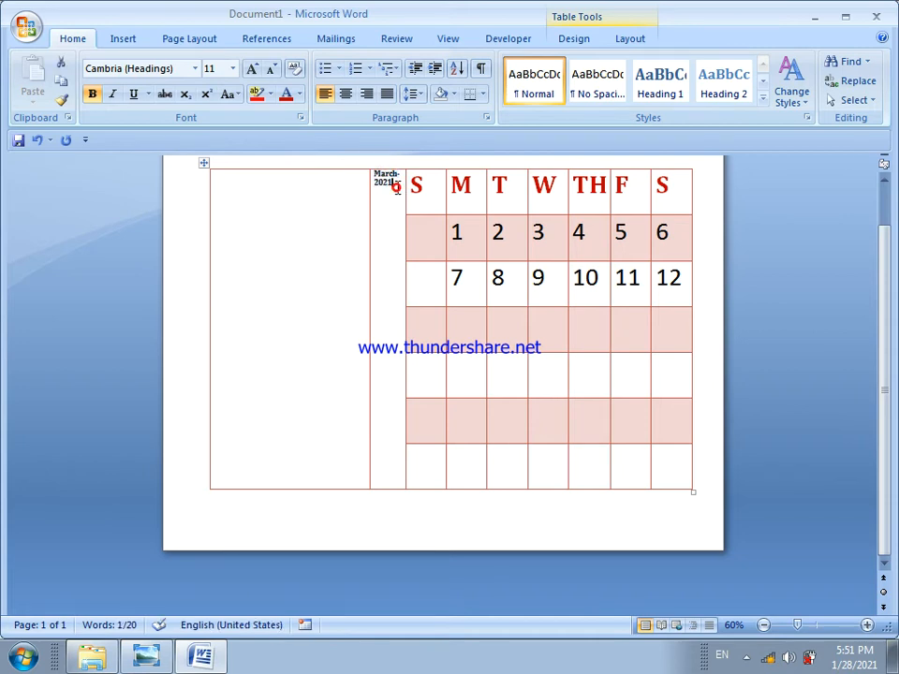
{"action": "left_click", "coordinate": [396, 187]}
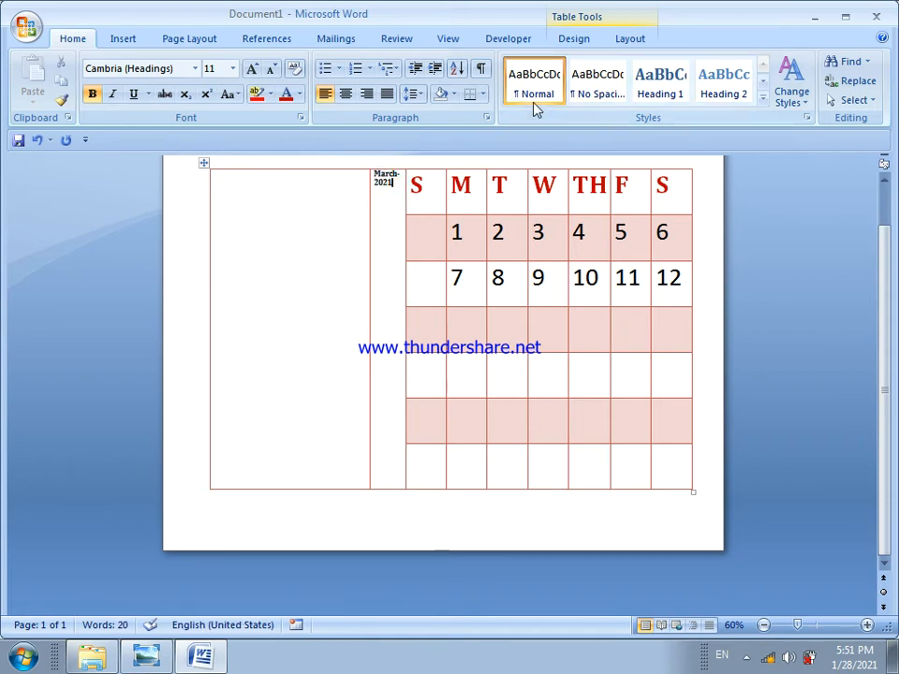
{"action": "left_click", "coordinate": [616, 43]}
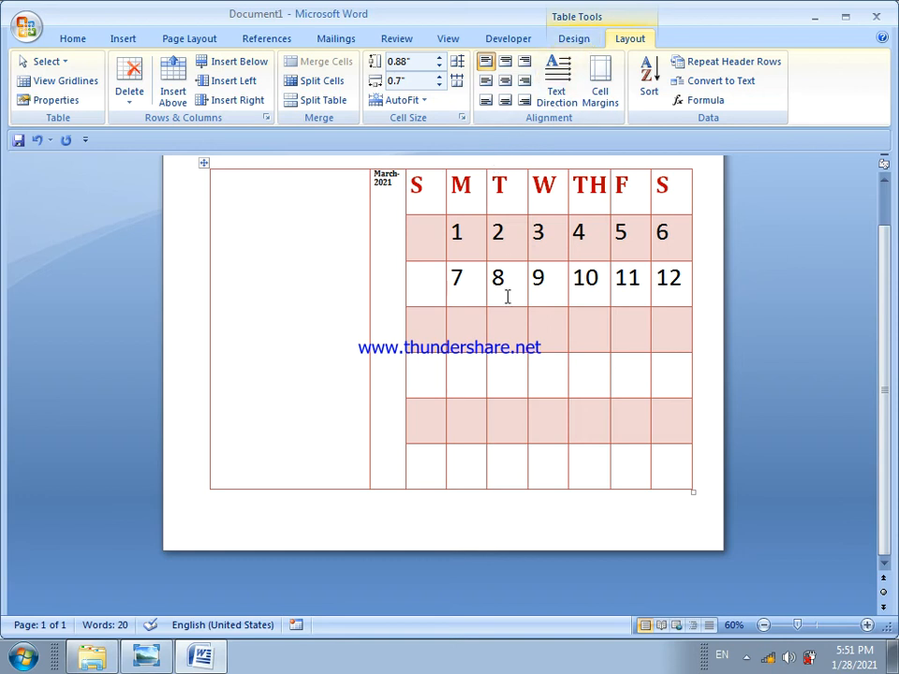
{"action": "left_click", "coordinate": [459, 522]}
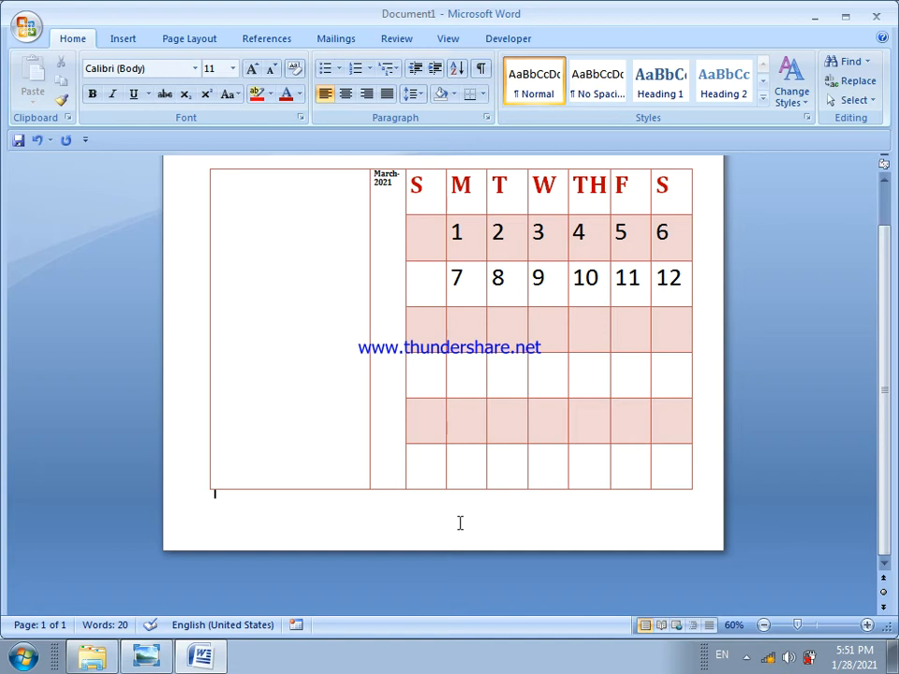
{"action": "left_click", "coordinate": [516, 375]}
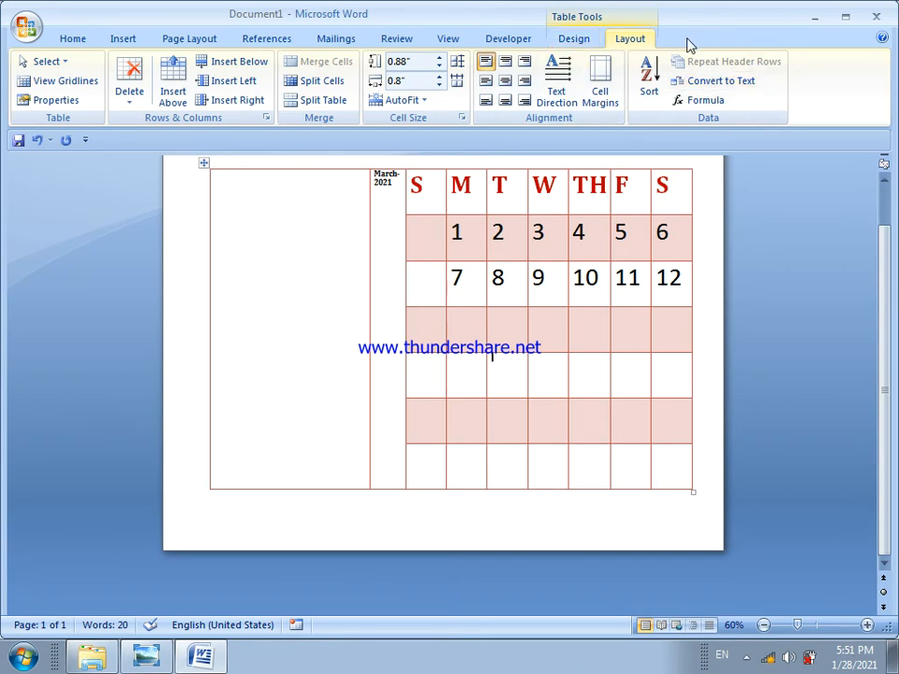
Minimize the ribbon and restore it, twice in a row
{"action": "right_click", "coordinate": [721, 40]}
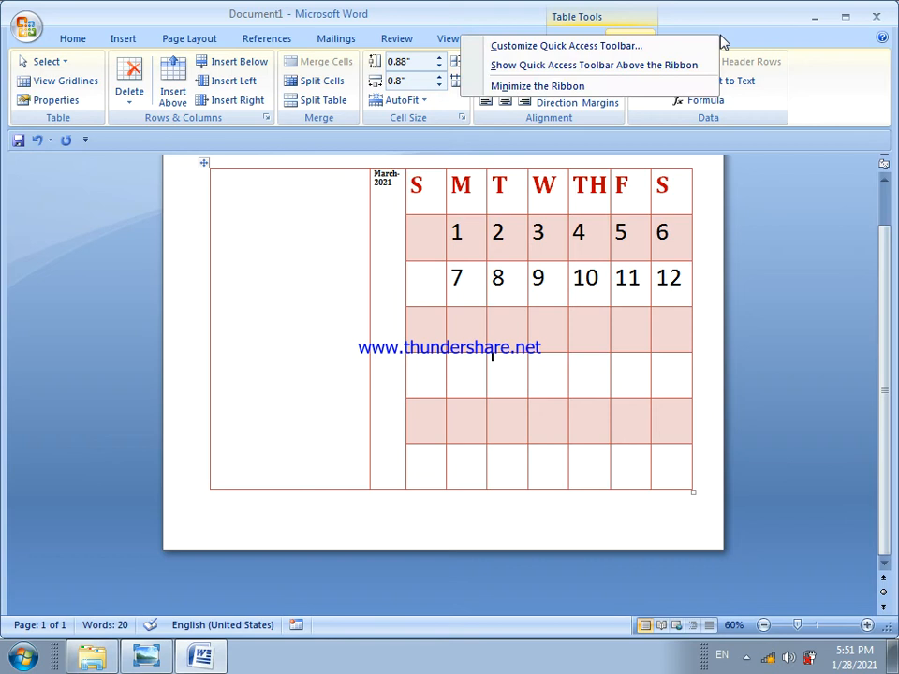
{"action": "left_click", "coordinate": [594, 89]}
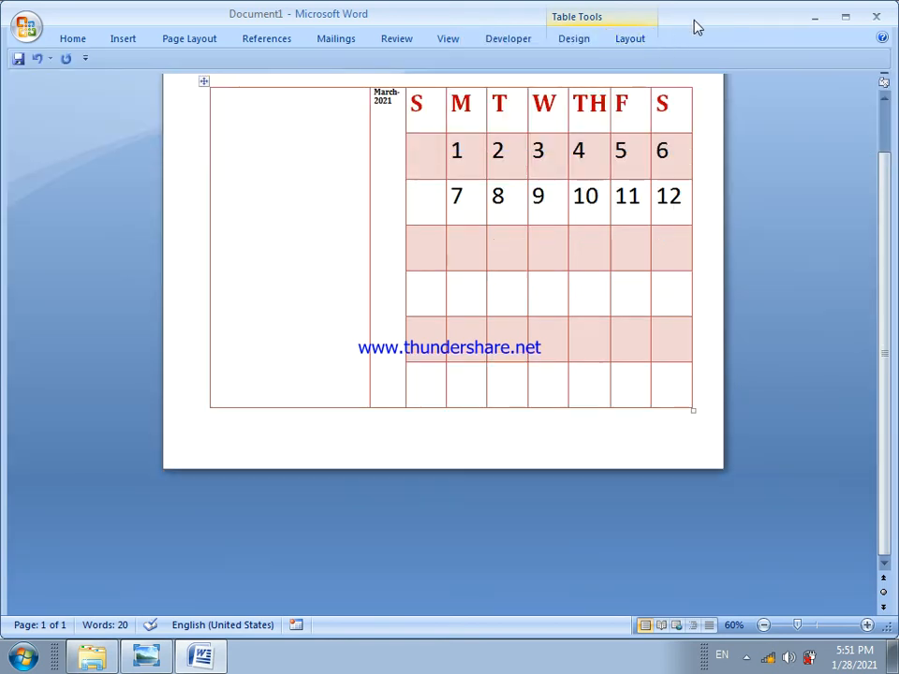
{"action": "right_click", "coordinate": [685, 44]}
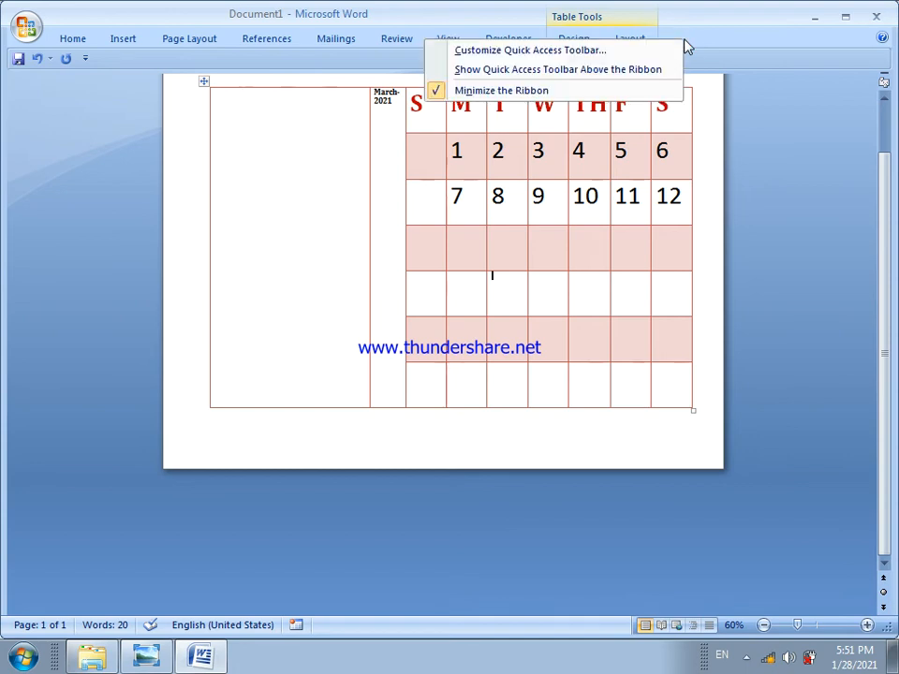
{"action": "left_click", "coordinate": [608, 91]}
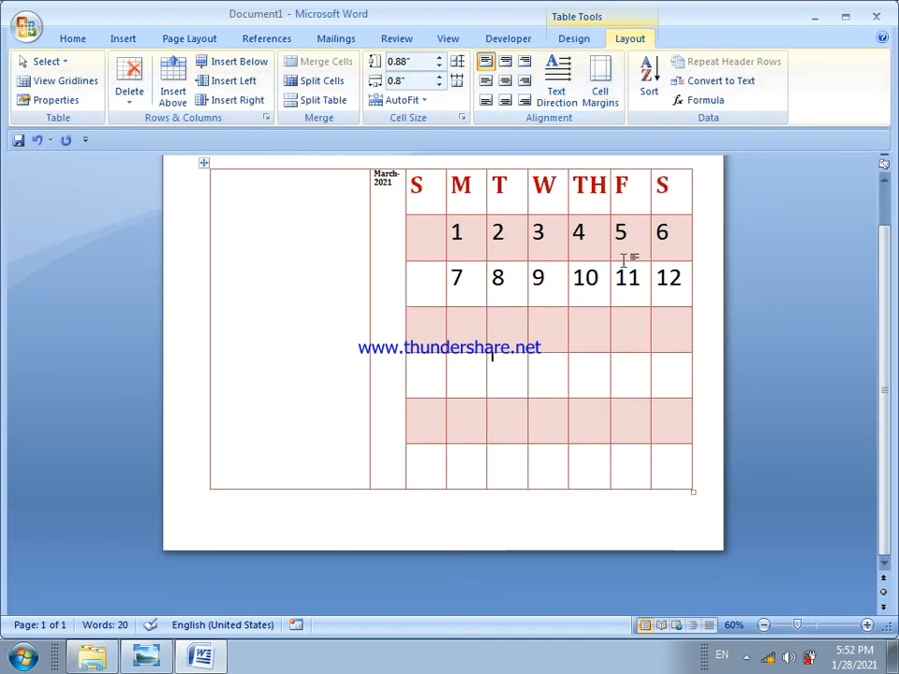
{"action": "key", "text": "ctrl+F1"}
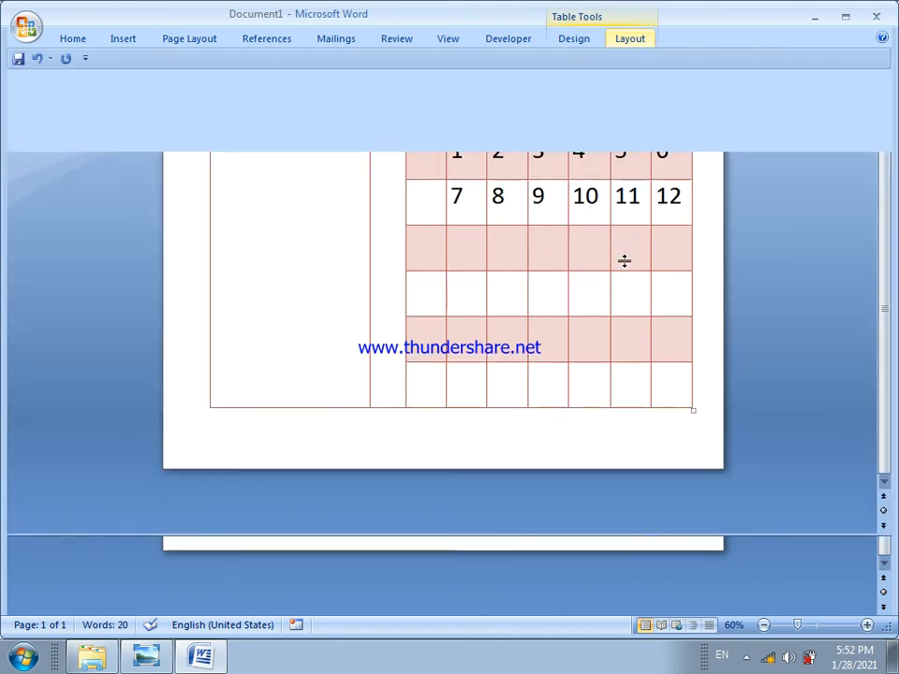
{"action": "key", "text": "ctrl+F1"}
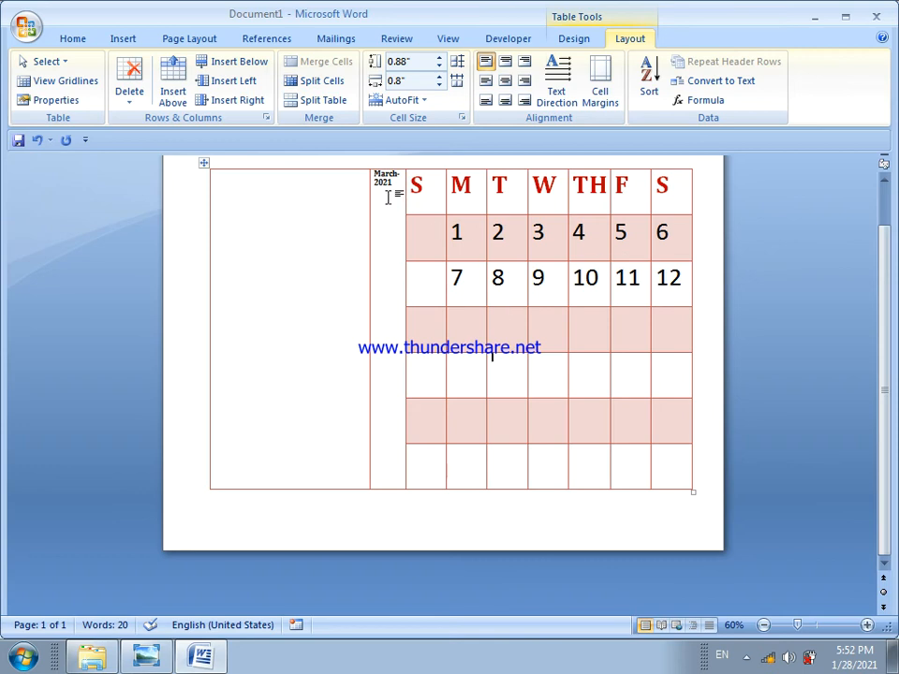
Rotate the March-2021 title to run vertically and center it both ways in its narrow column
{"action": "left_click_drag", "start_coordinate": [375, 175], "coordinate": [394, 184]}
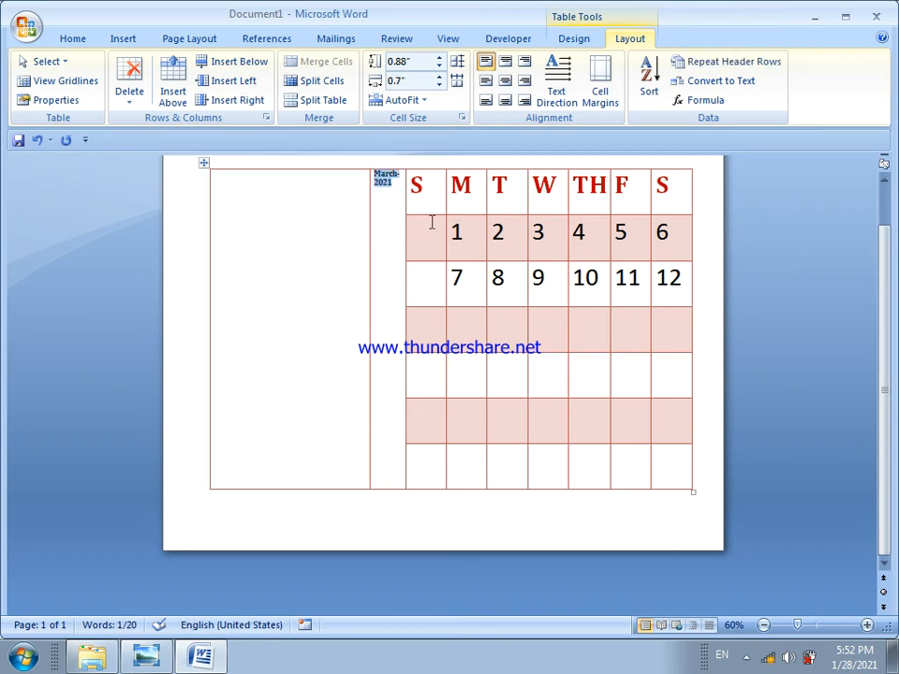
{"action": "left_click", "coordinate": [546, 104]}
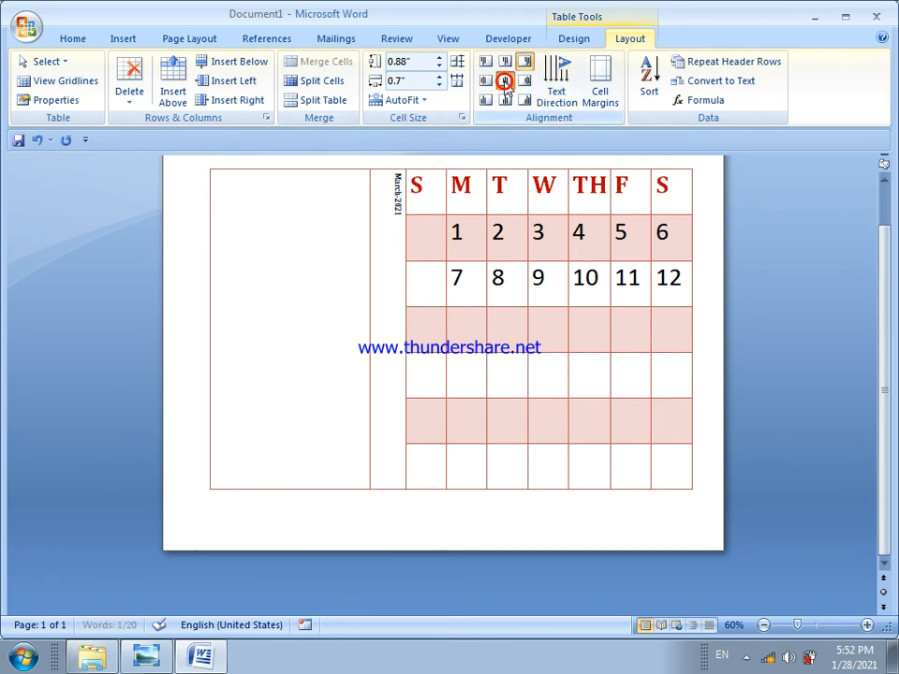
{"action": "left_click", "coordinate": [505, 81]}
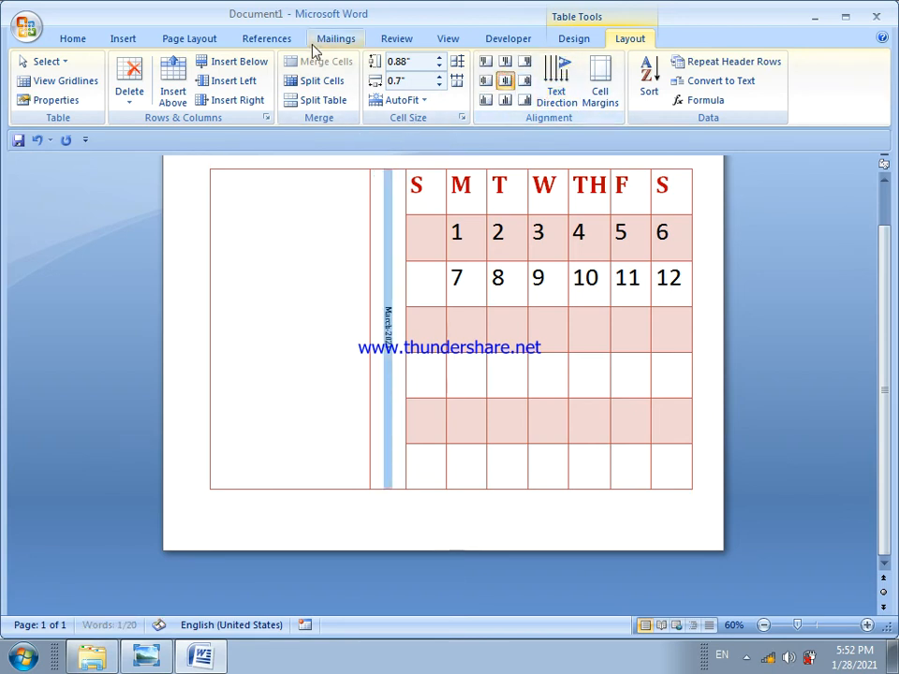
Enlarge the vertical March-2021 title to 26 pt in the Cambria headings font
{"action": "left_click", "coordinate": [71, 38]}
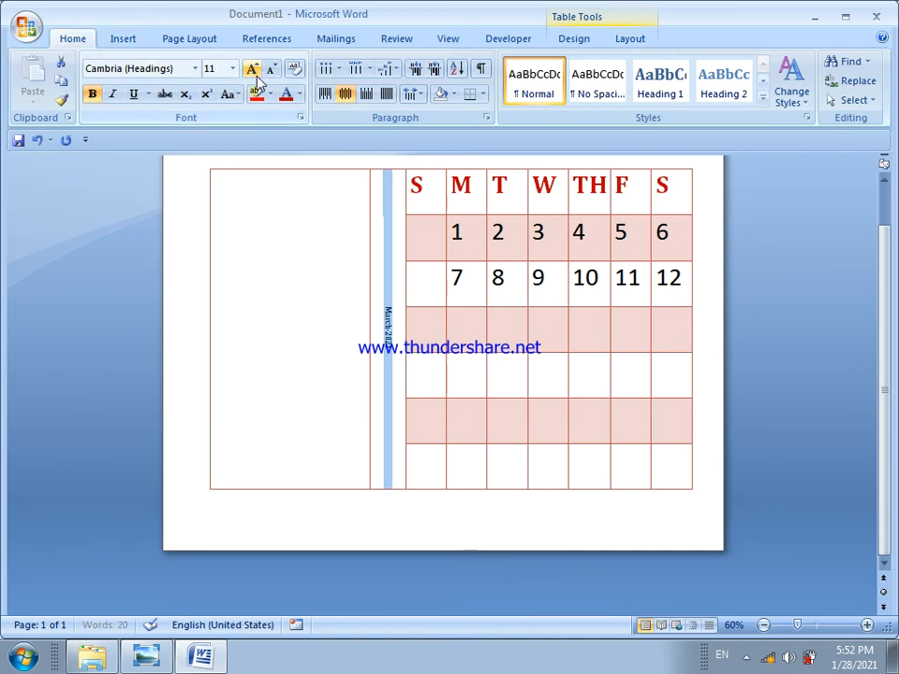
{"action": "left_click", "coordinate": [253, 71]}
{"action": "left_click", "coordinate": [253, 72]}
{"action": "left_click", "coordinate": [253, 71]}
{"action": "left_click", "coordinate": [253, 71]}
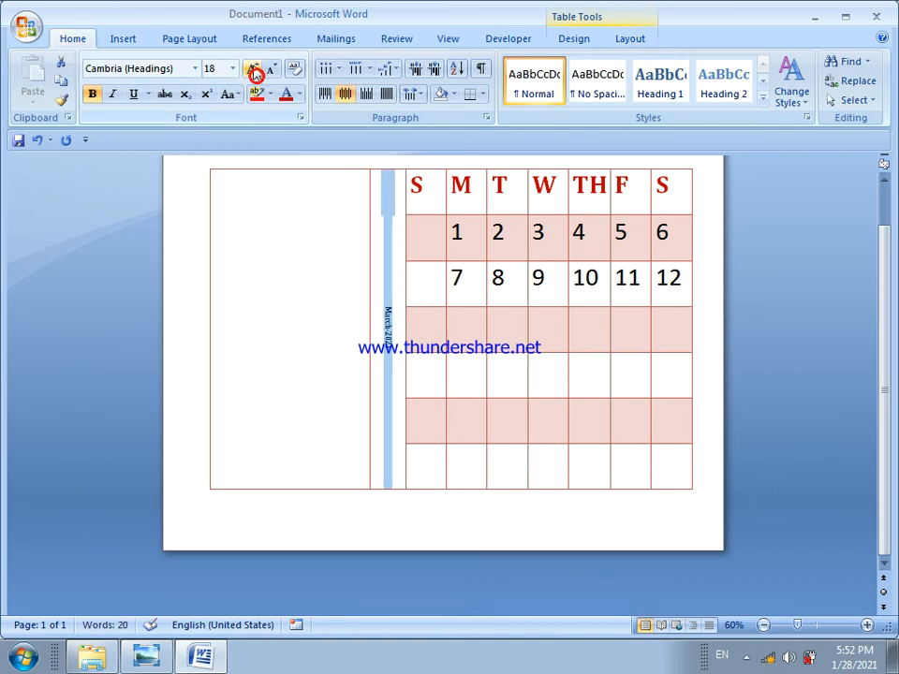
{"action": "left_click", "coordinate": [253, 72]}
{"action": "left_click", "coordinate": [253, 71]}
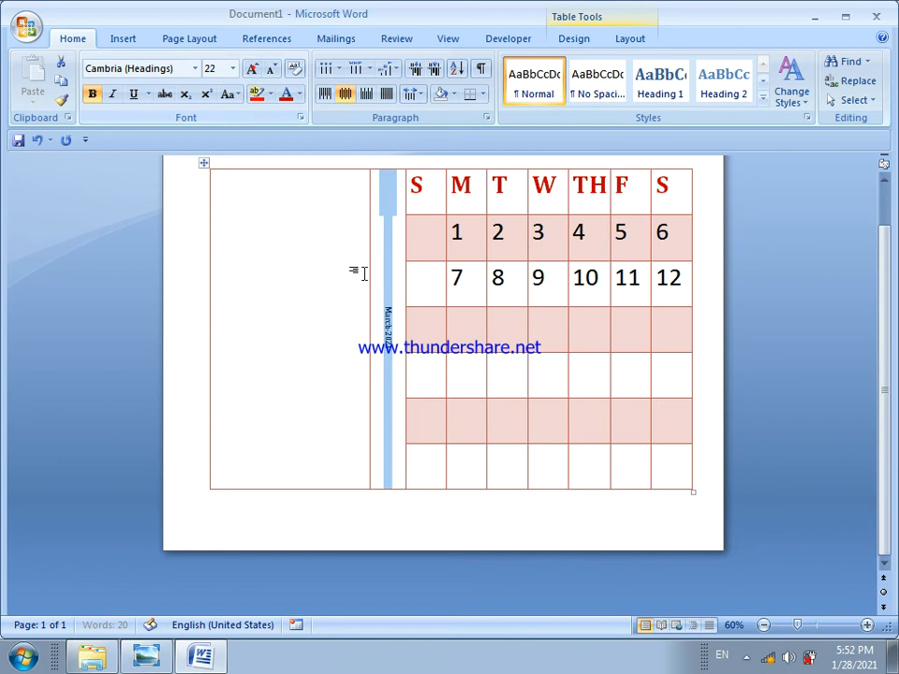
{"action": "left_click", "coordinate": [394, 324]}
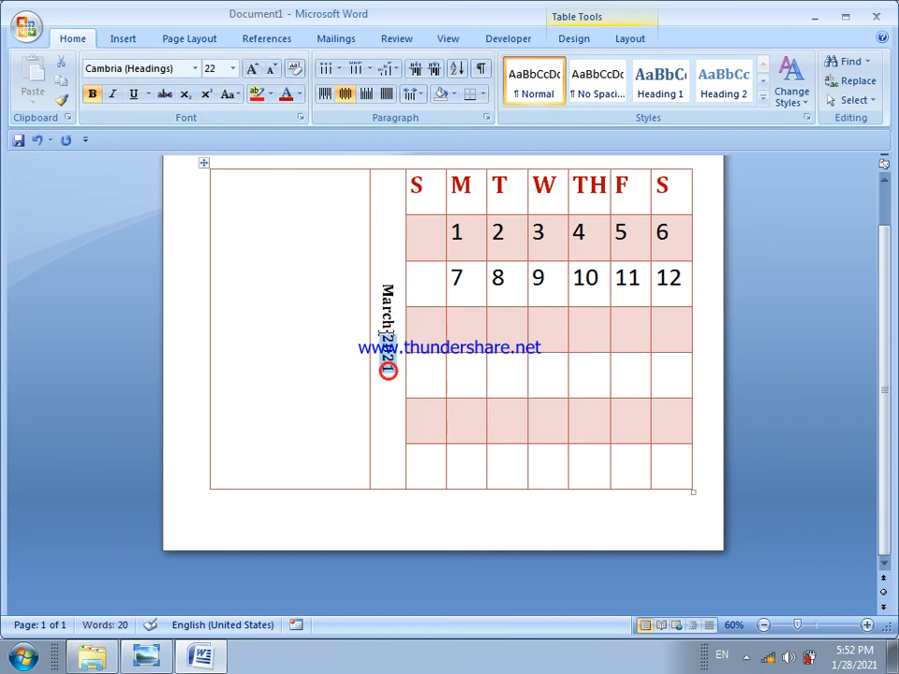
{"action": "left_click_drag", "start_coordinate": [387, 365], "coordinate": [386, 283]}
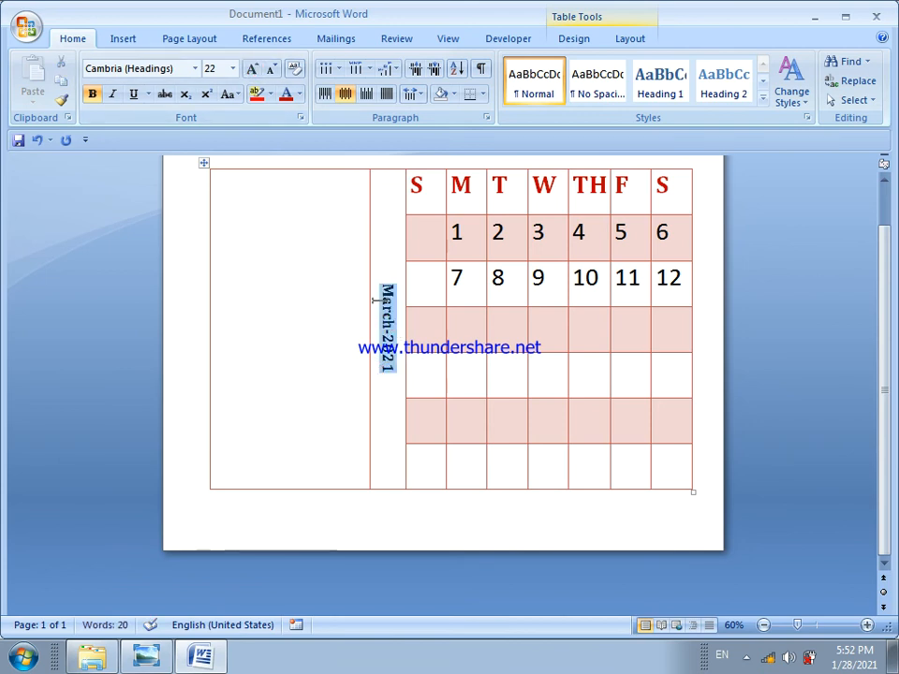
{"action": "left_click", "coordinate": [253, 71]}
{"action": "left_click", "coordinate": [253, 71]}
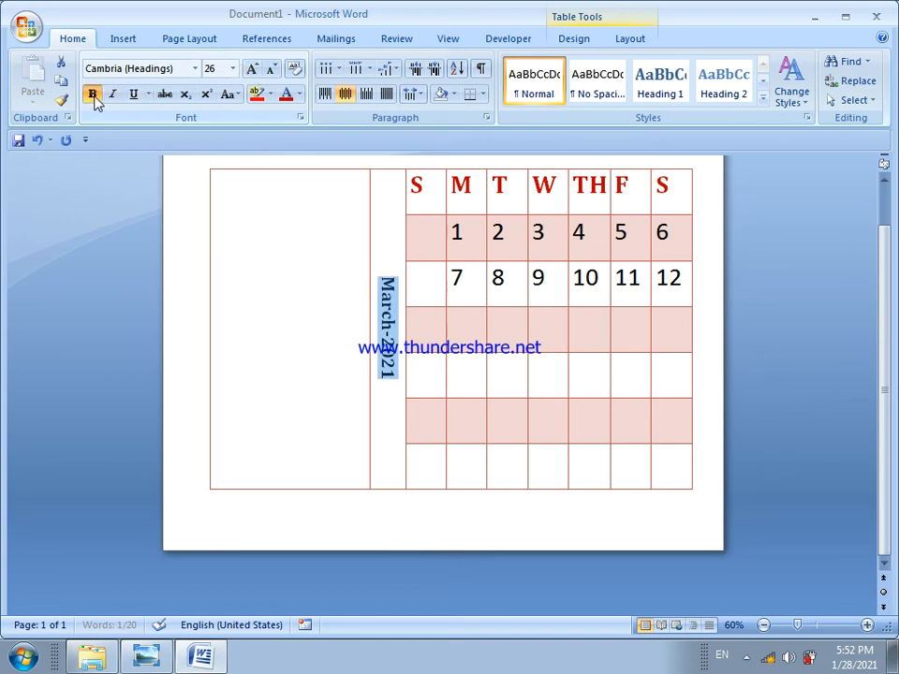
{"action": "left_click", "coordinate": [194, 72]}
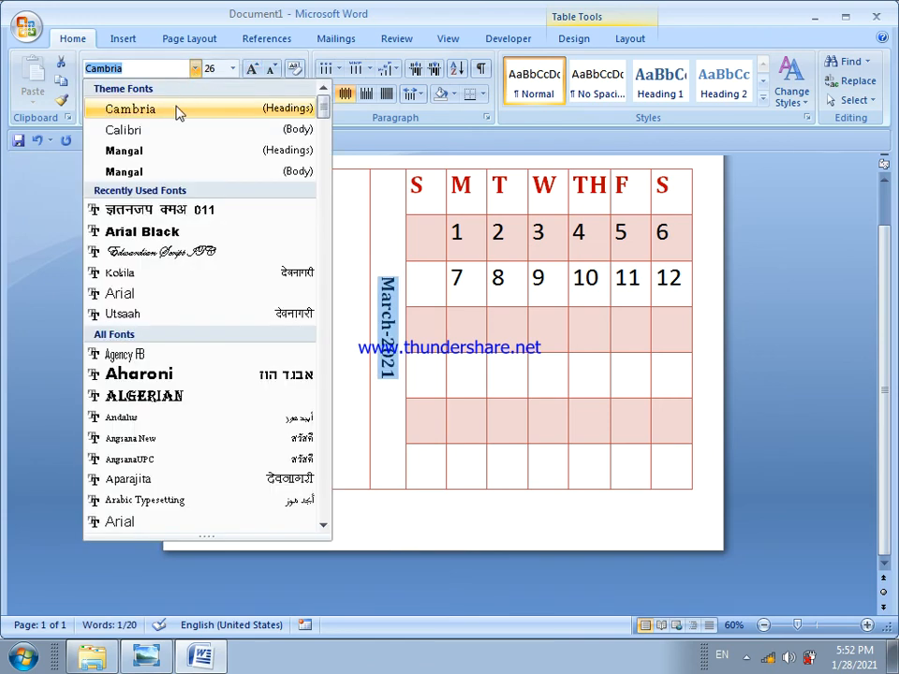
{"action": "left_click", "coordinate": [178, 109]}
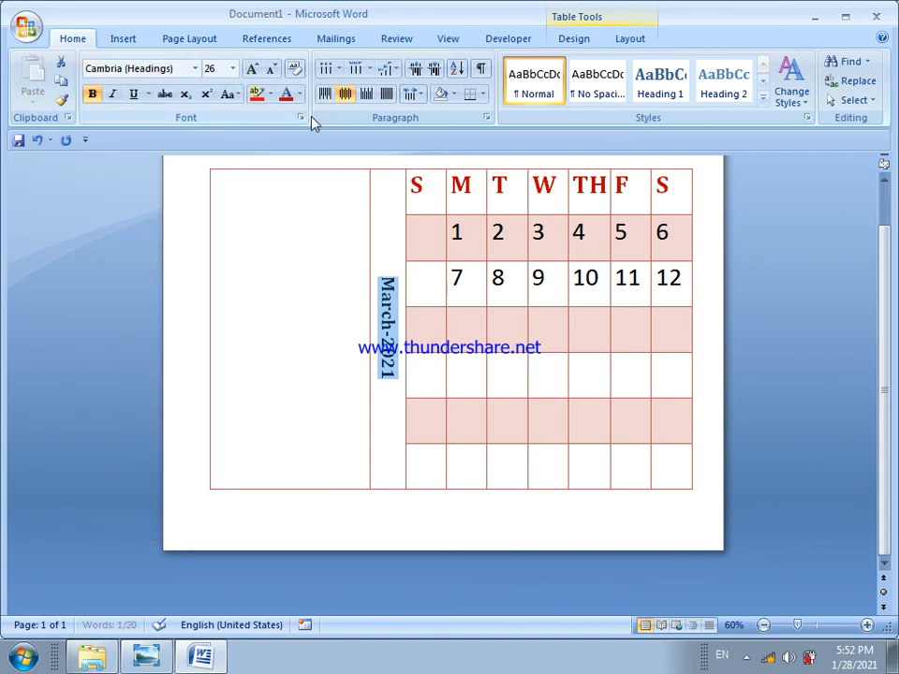
Shade the narrow title column standard red and set the March-2021 title's font color to white
{"action": "left_click", "coordinate": [574, 37]}
{"action": "left_click", "coordinate": [630, 62]}
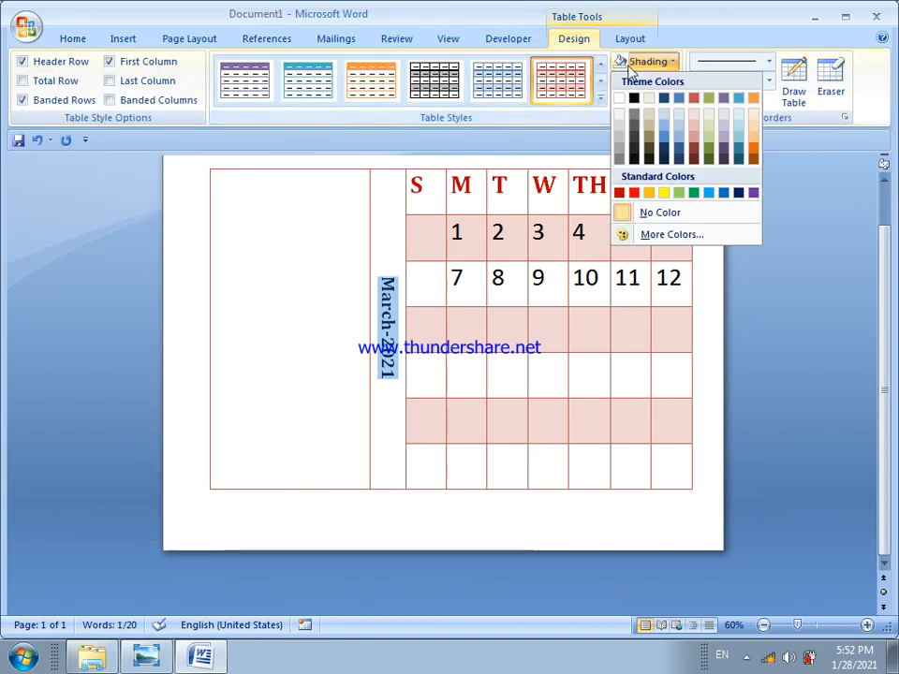
{"action": "left_click", "coordinate": [632, 194]}
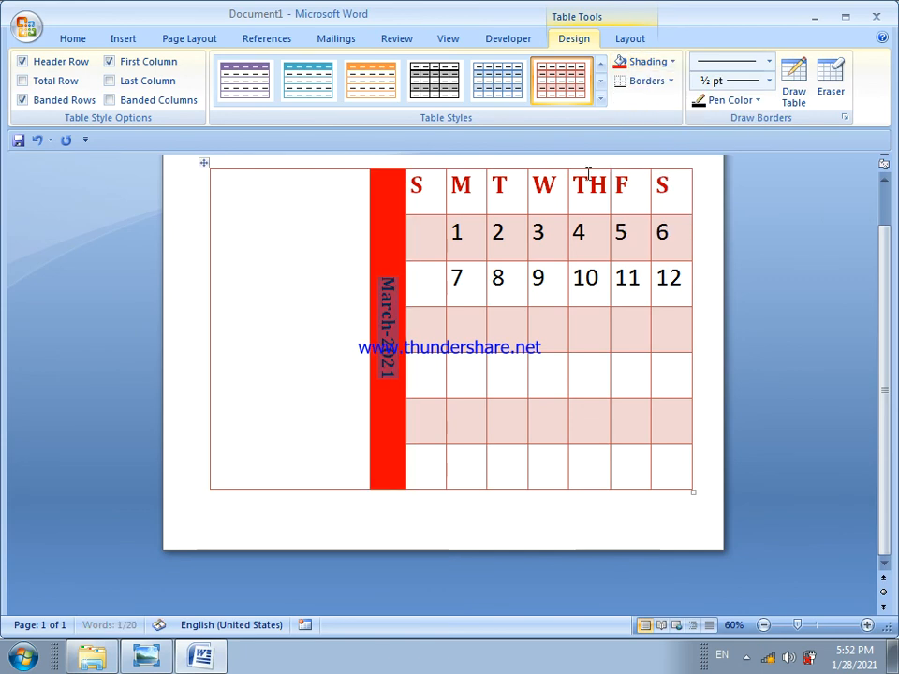
{"action": "left_click", "coordinate": [73, 40]}
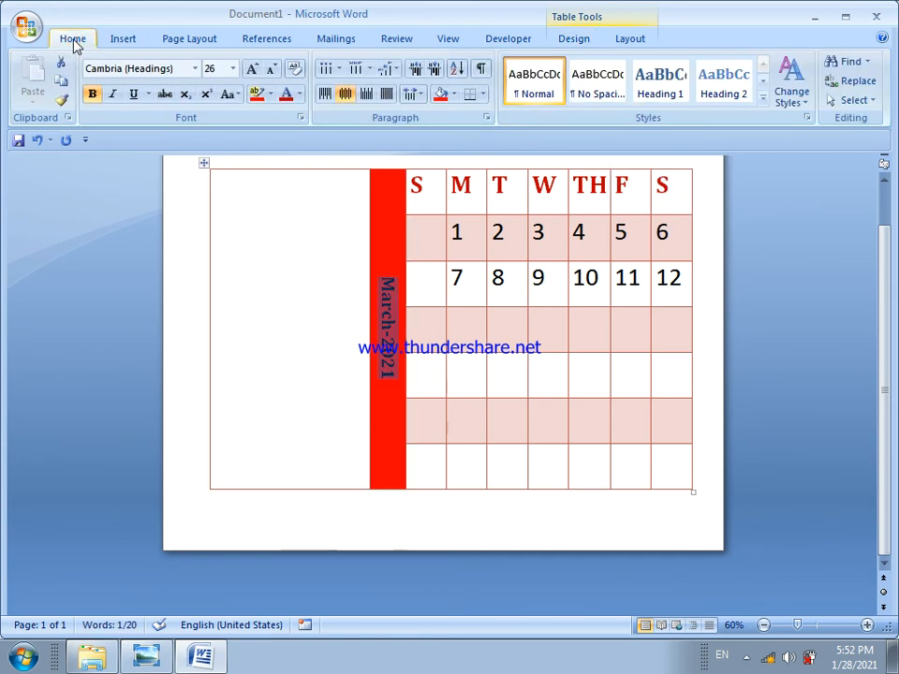
{"action": "left_click", "coordinate": [300, 95]}
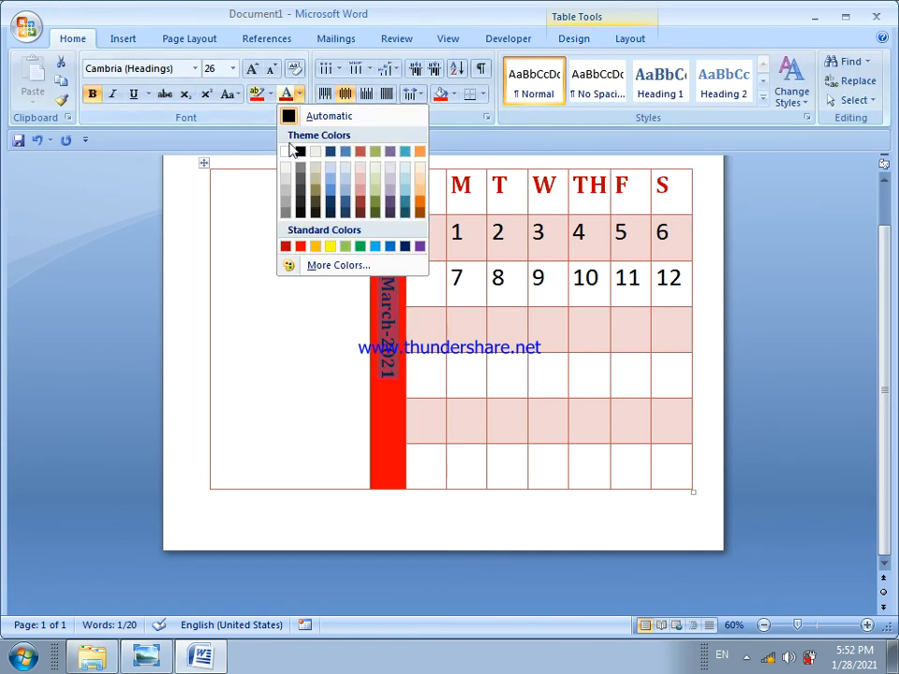
{"action": "left_click", "coordinate": [285, 152]}
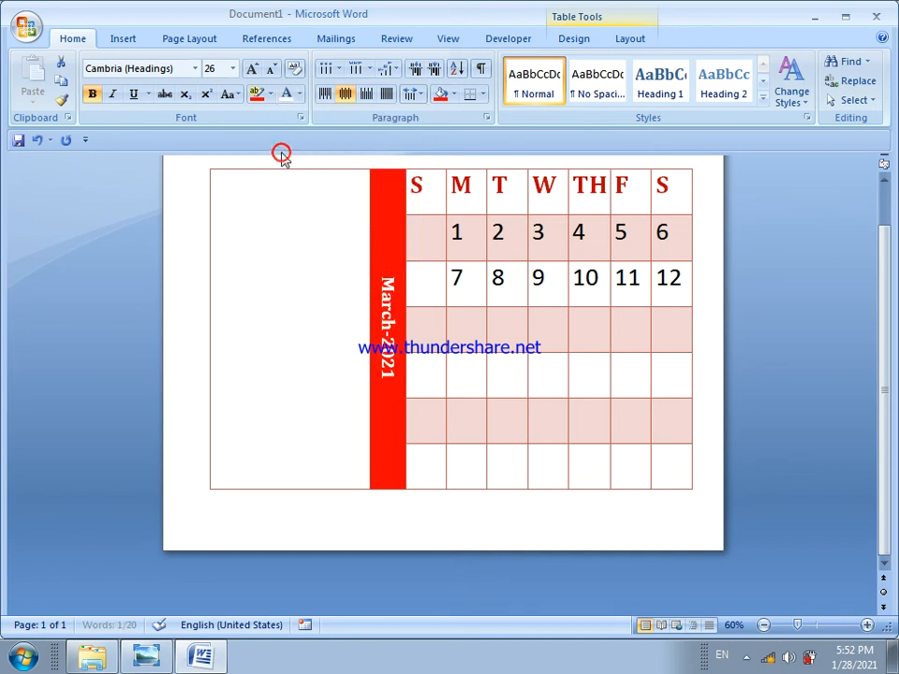
Start inserting a picture into the empty wide column and browse the Desktop's image files
{"action": "left_click", "coordinate": [270, 216]}
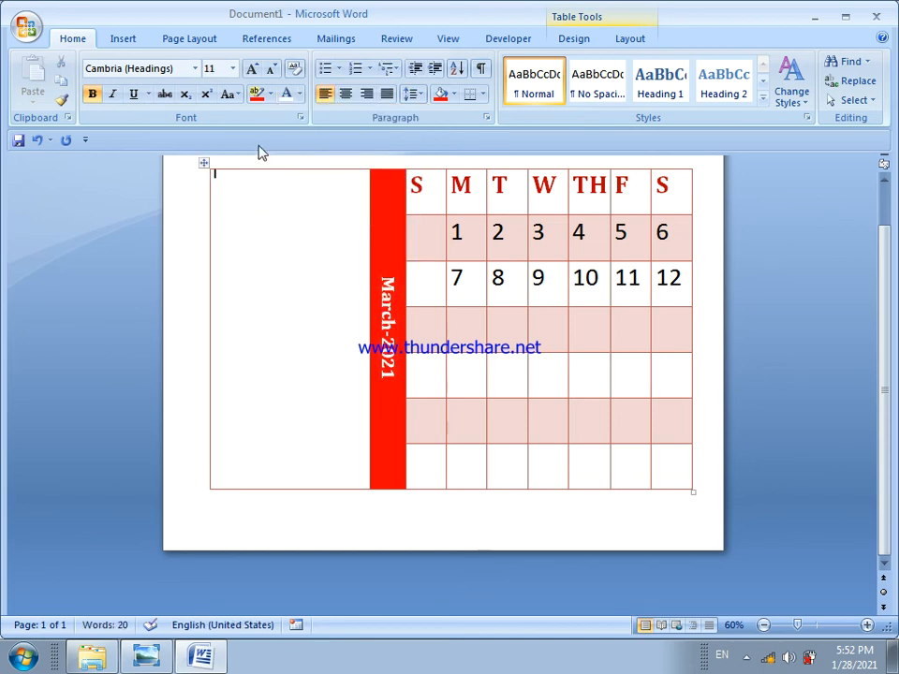
{"action": "left_click", "coordinate": [126, 41]}
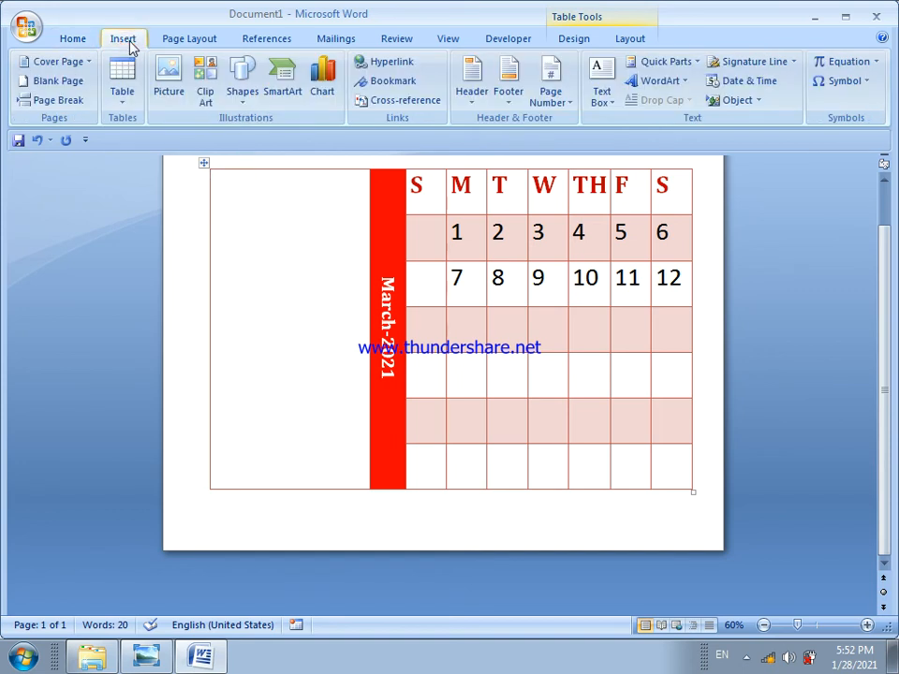
{"action": "left_click", "coordinate": [169, 82]}
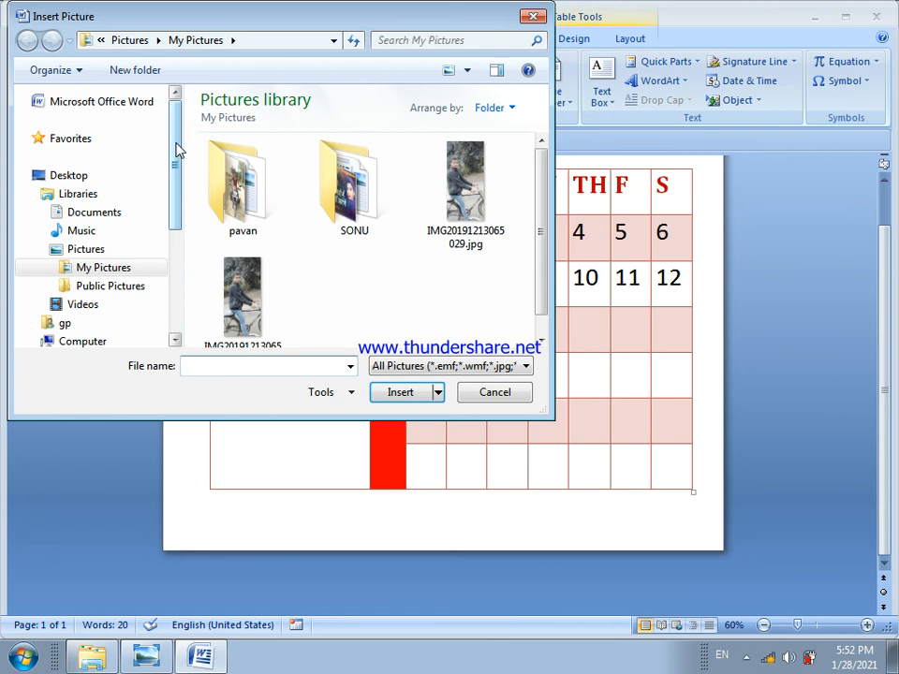
{"action": "left_click_drag", "start_coordinate": [178, 150], "coordinate": [106, 172]}
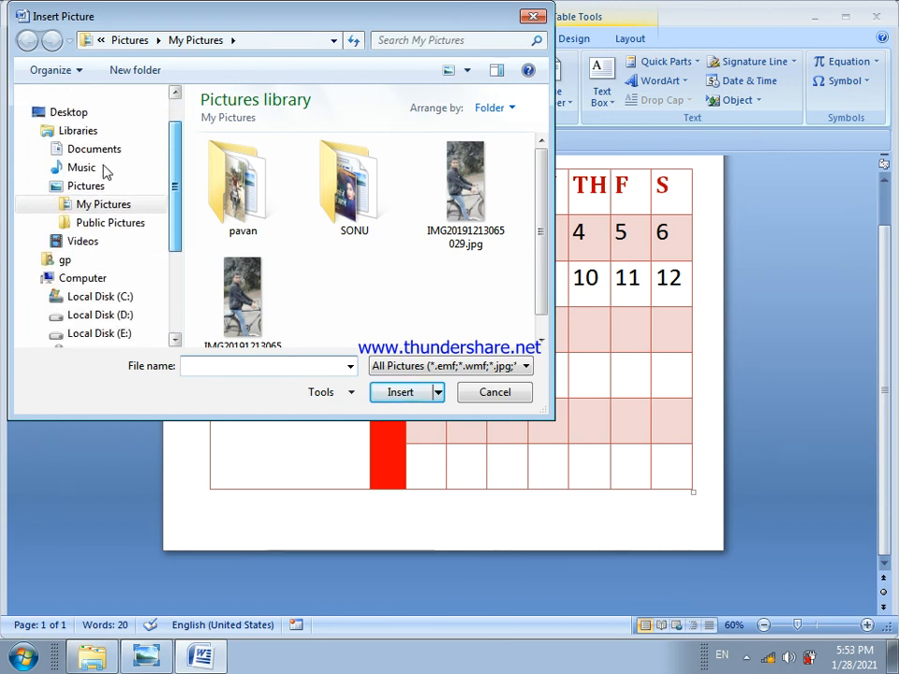
{"action": "scroll", "coordinate": [75, 160], "scroll_direction": "up", "scroll_amount": 1}
{"action": "left_click", "coordinate": [82, 152]}
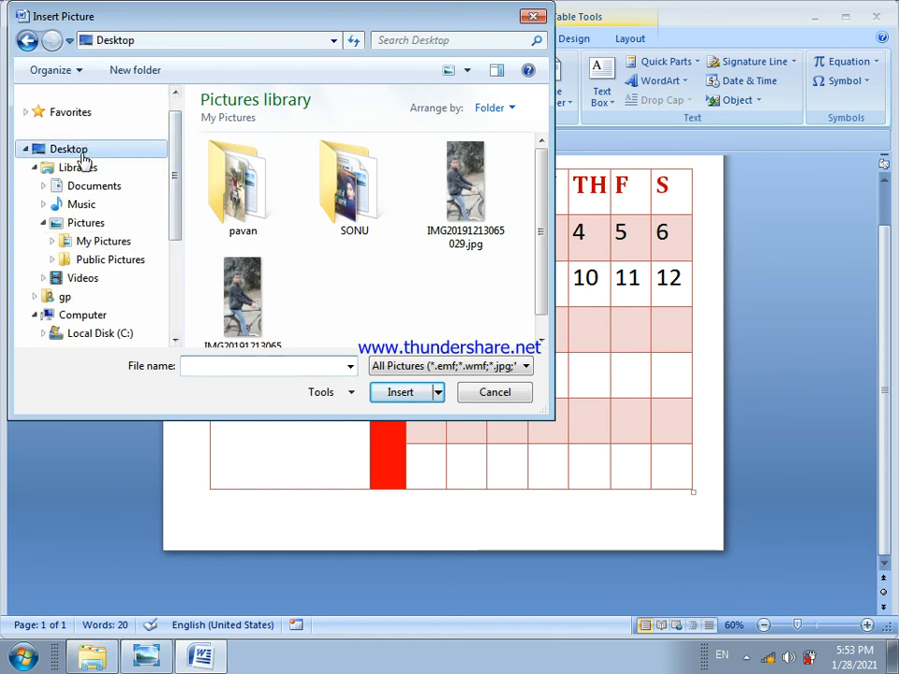
{"action": "left_click_drag", "start_coordinate": [538, 139], "coordinate": [548, 331]}
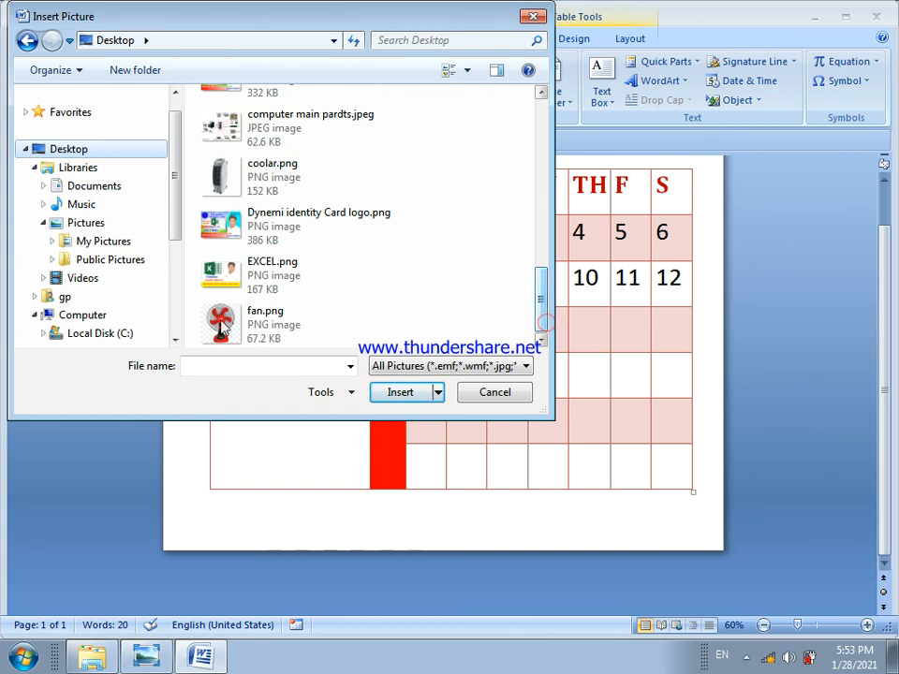
{"action": "mouse_move", "coordinate": [537, 301]}
{"action": "left_mouse_down"}
{"action": "mouse_move", "coordinate": [527, 143]}
{"action": "mouse_move", "coordinate": [524, 243]}
{"action": "mouse_move", "coordinate": [538, 323]}
{"action": "left_mouse_up"}
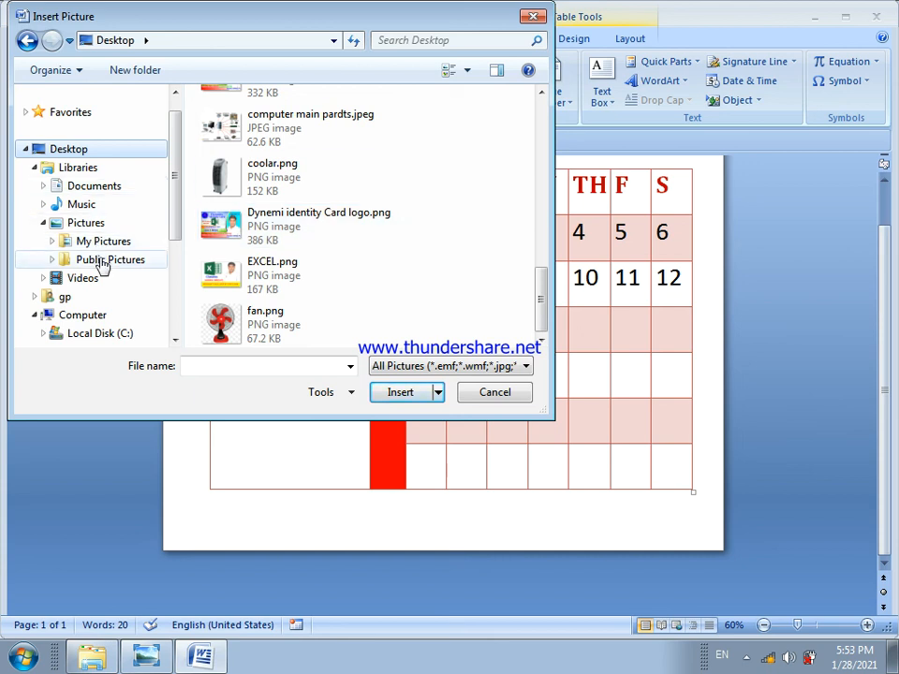
Insert banner.png from the PPPPPP_files folder into the empty wide column
{"action": "left_click_drag", "start_coordinate": [173, 187], "coordinate": [176, 298]}
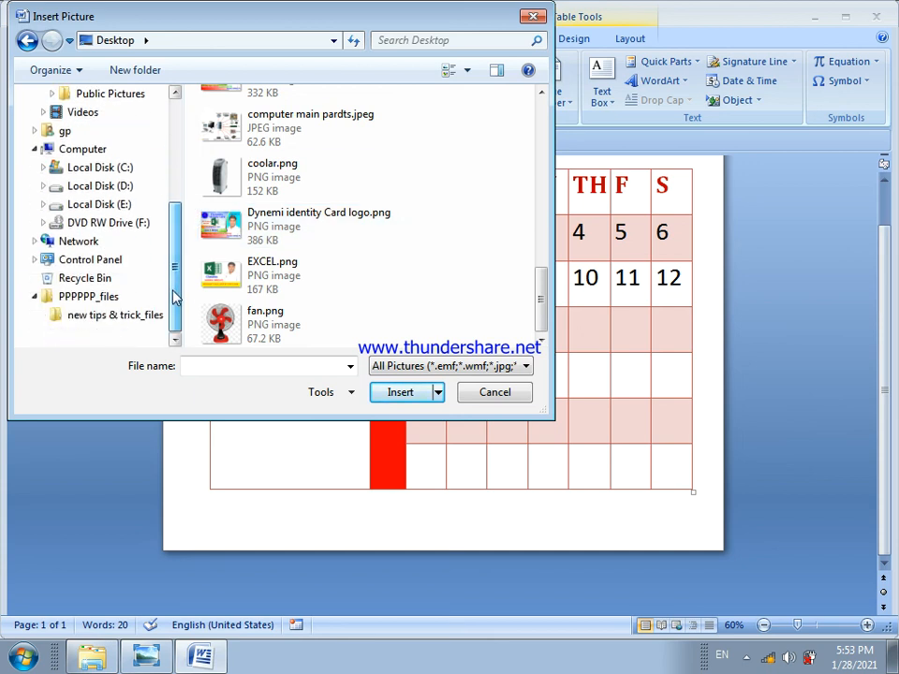
{"action": "left_click", "coordinate": [120, 300]}
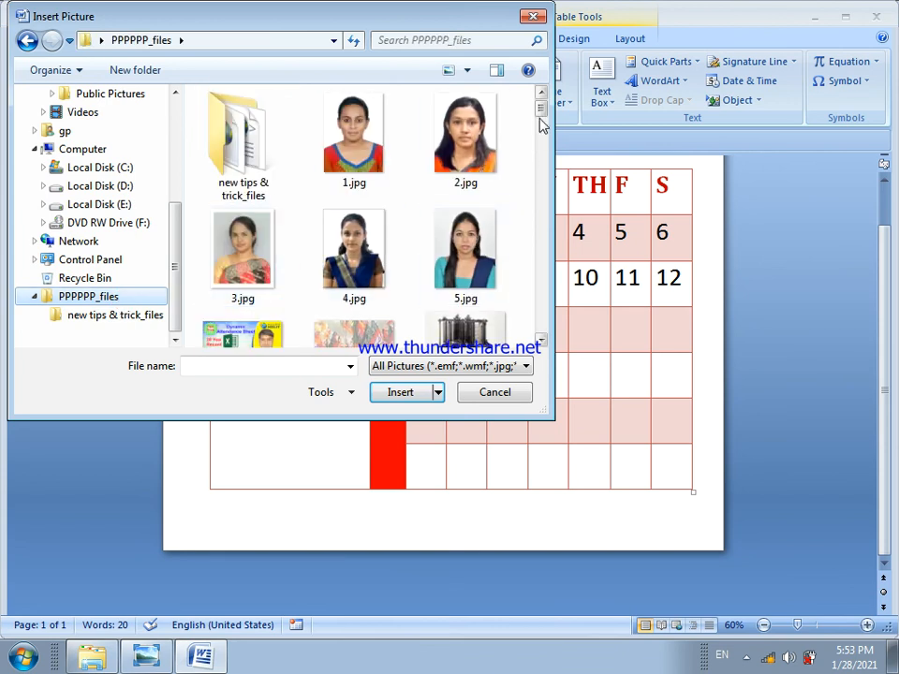
{"action": "left_click_drag", "start_coordinate": [541, 111], "coordinate": [541, 133]}
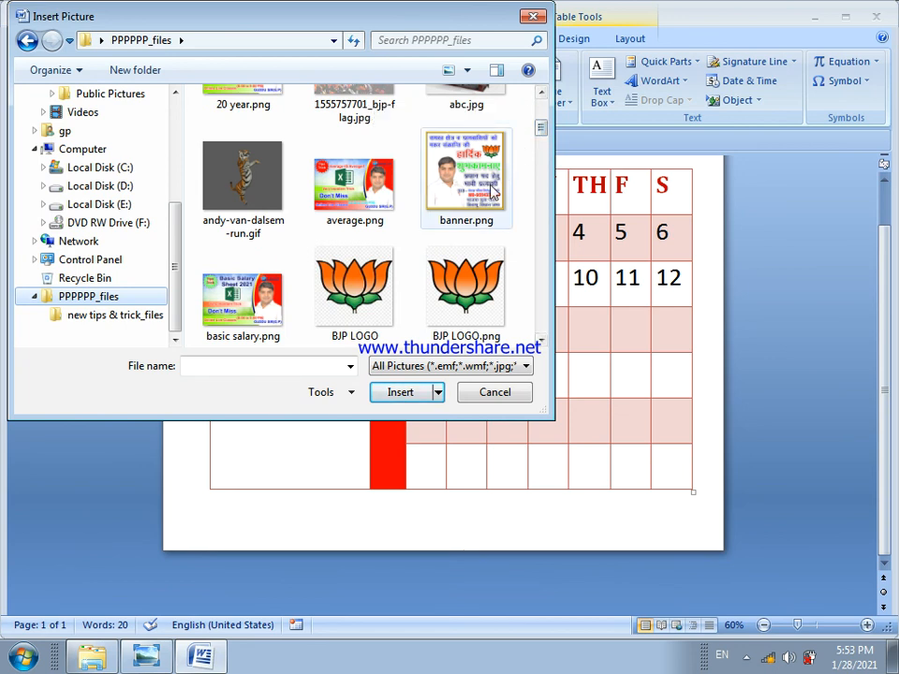
{"action": "left_click", "coordinate": [471, 230]}
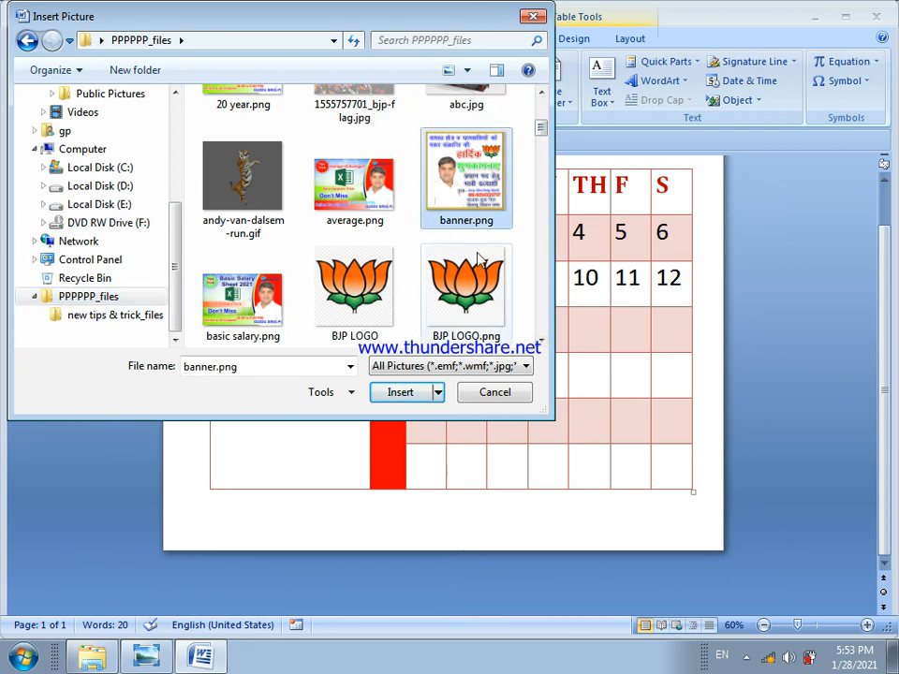
{"action": "left_click", "coordinate": [400, 393]}
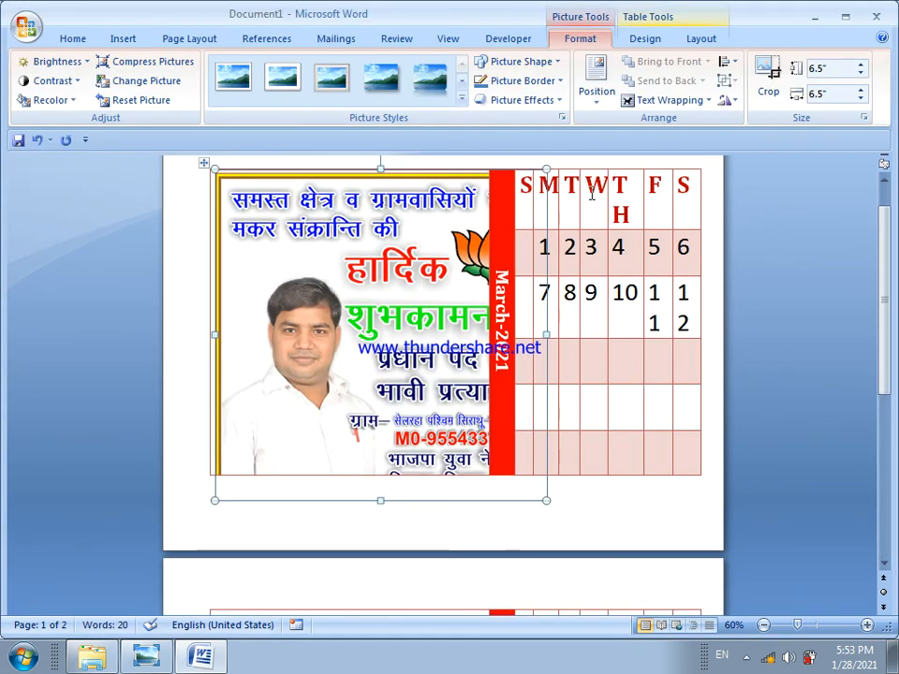
Scale the banner picture down proportionally to a height of 2"
{"action": "left_click", "coordinate": [827, 70]}
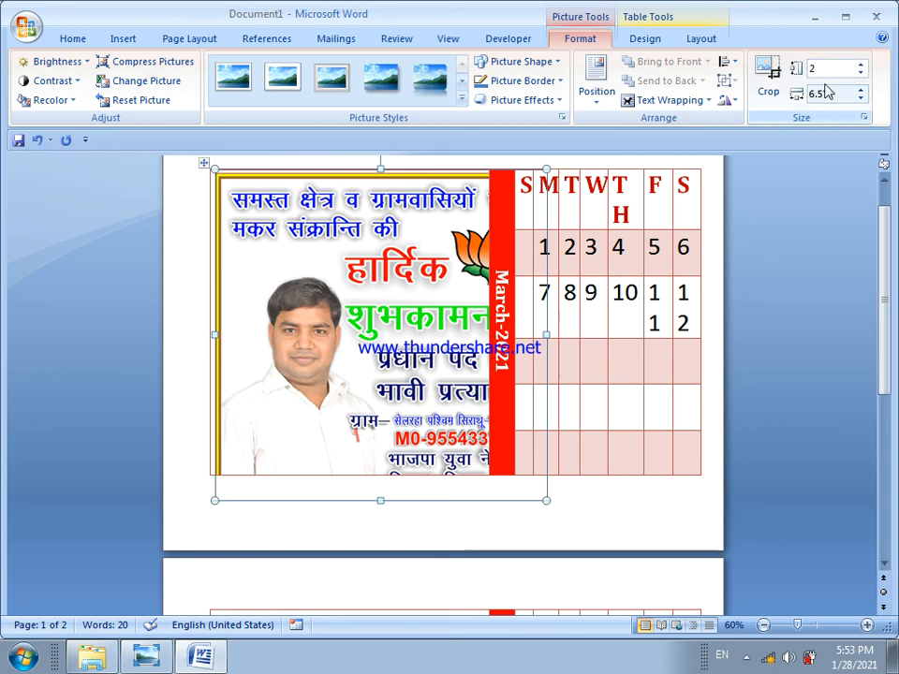
{"action": "type", "text": "2"}
{"action": "key", "text": "Tab"}
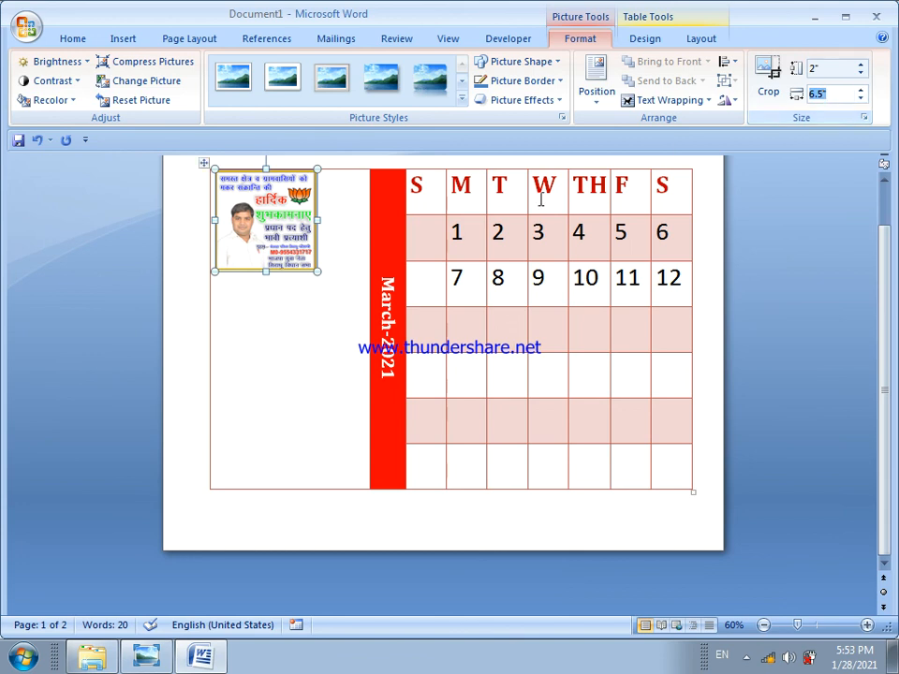
Stretch the banner picture to fill the wide column, about 3.05" wide and 6.28" high
{"action": "left_click", "coordinate": [318, 274]}
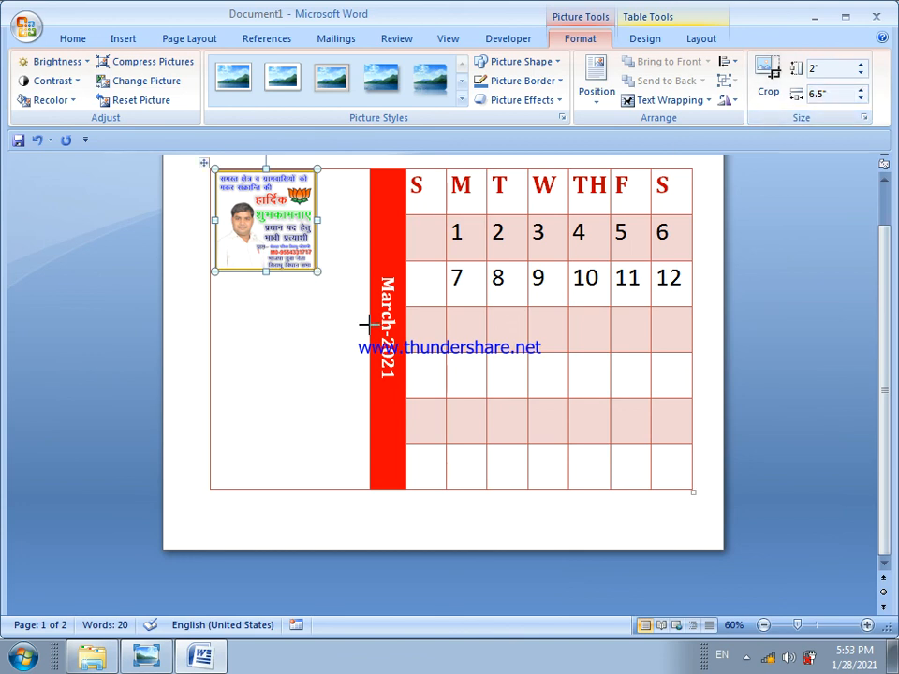
{"action": "left_click_drag", "start_coordinate": [367, 325], "coordinate": [372, 325]}
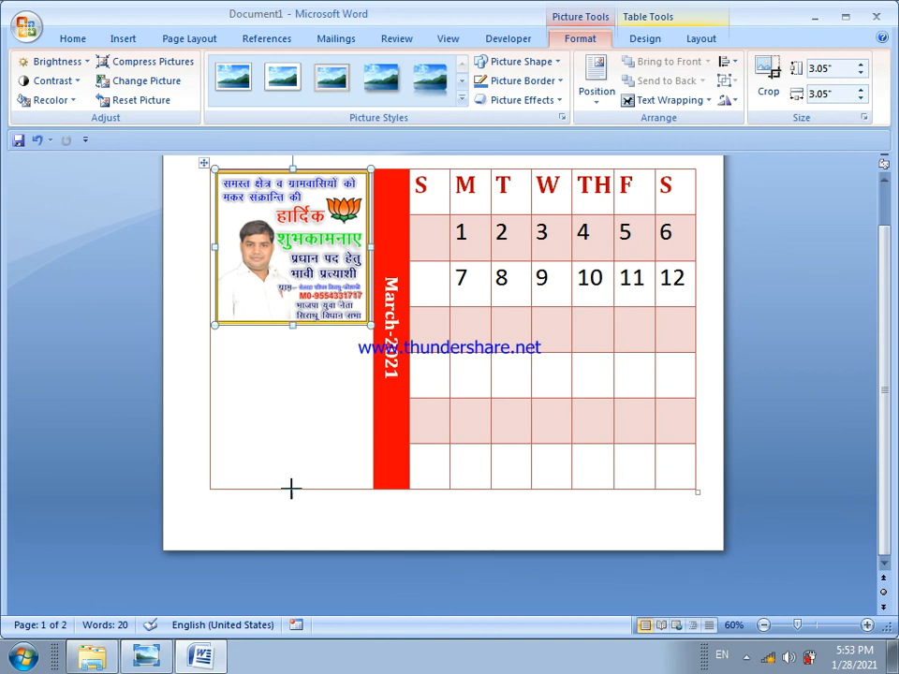
{"action": "left_click_drag", "start_coordinate": [290, 488], "coordinate": [292, 490]}
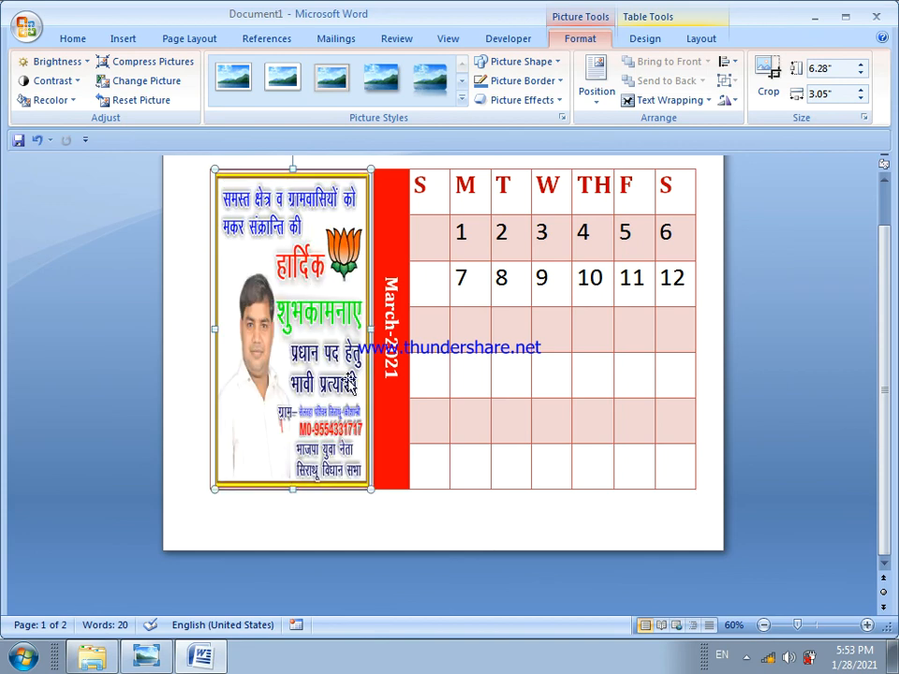